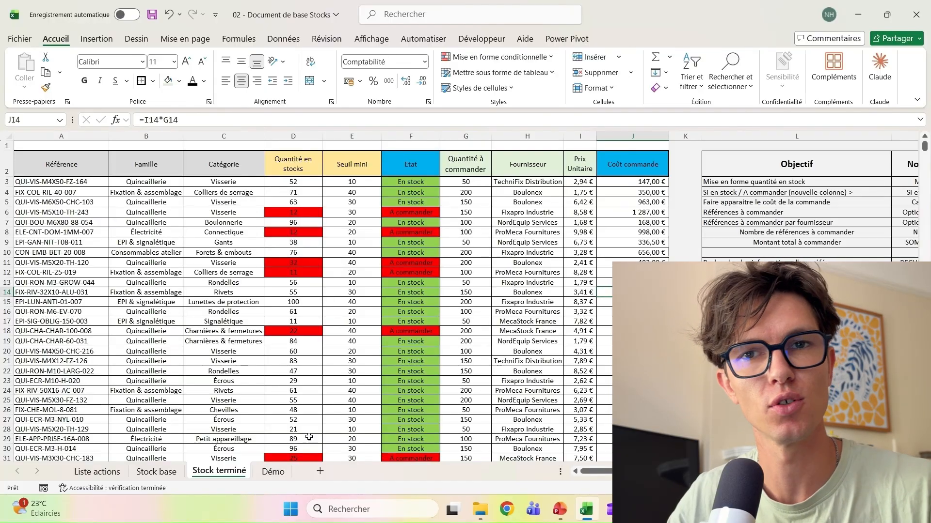
# Step: Open the Démo sheet and examine its stock table, the list of objectives and the notions assigned to them
pyautogui.click(272, 472)
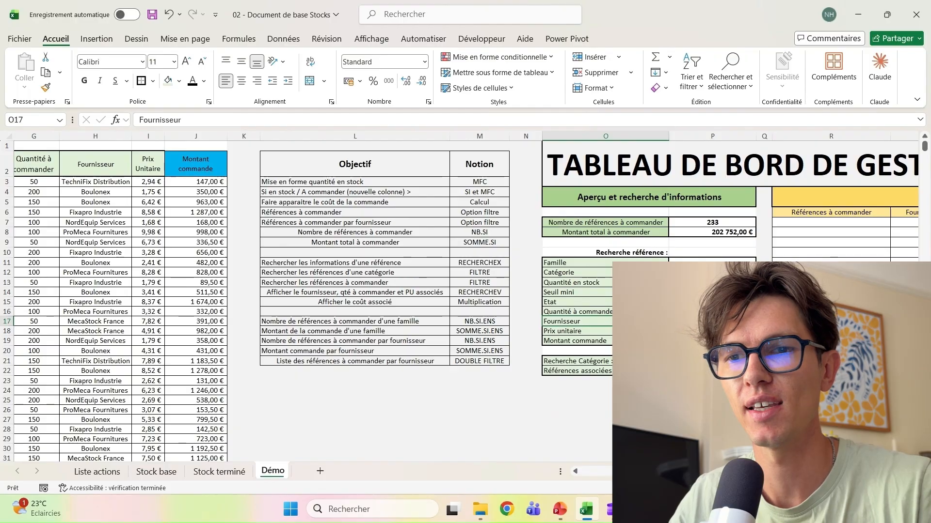
pyautogui.click(388, 262)
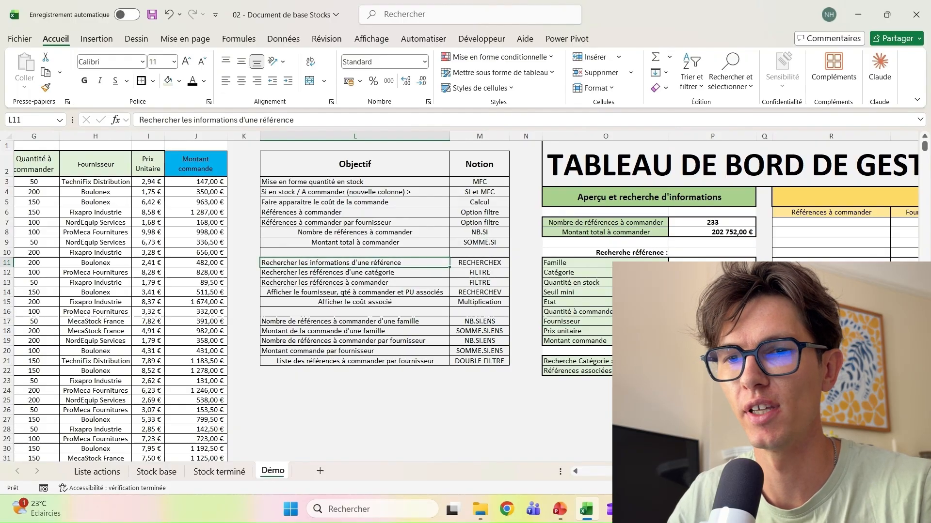
pyautogui.hscroll(-2, 420, 302)
pyautogui.hscroll(-5, 596, 459)
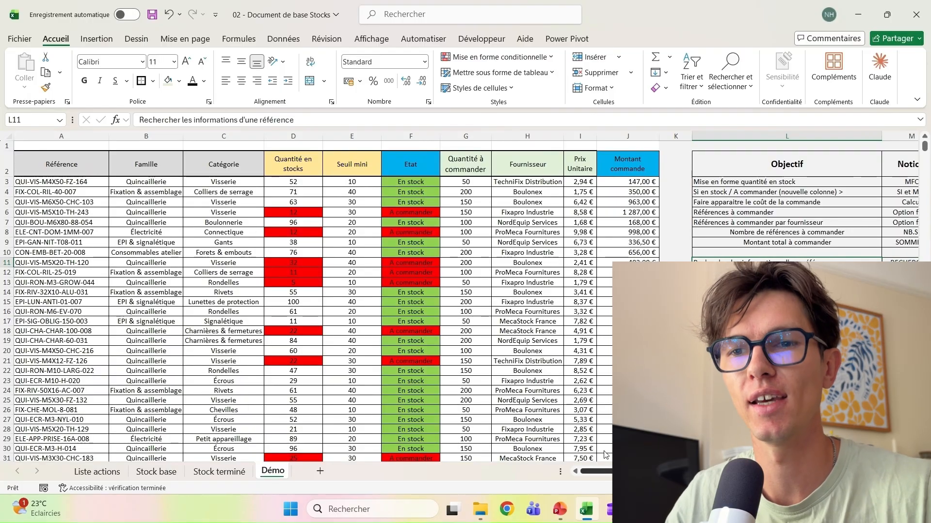
pyautogui.hscroll(5, 606, 454)
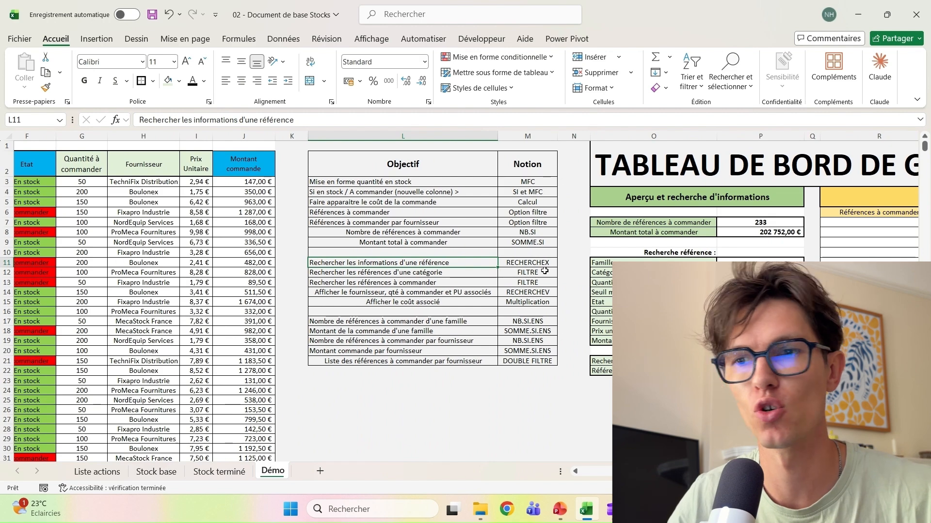
# Step: Set up a Liste data validation with an in-cell dropdown on the Recherche référence cell P10
pyautogui.click(706, 253)
pyautogui.click(730, 253)
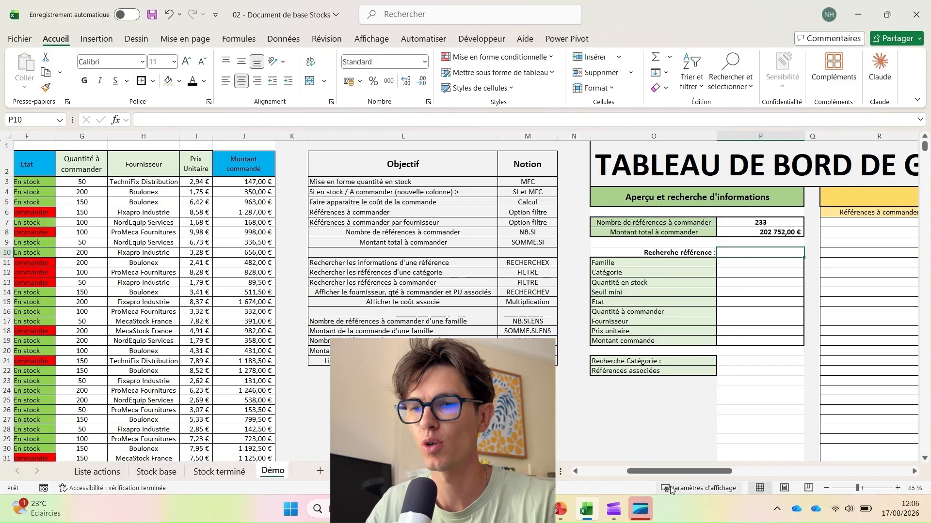
pyautogui.moveTo(678, 471); pyautogui.dragTo(632, 471)
pyautogui.scroll(-3, 133, 278)
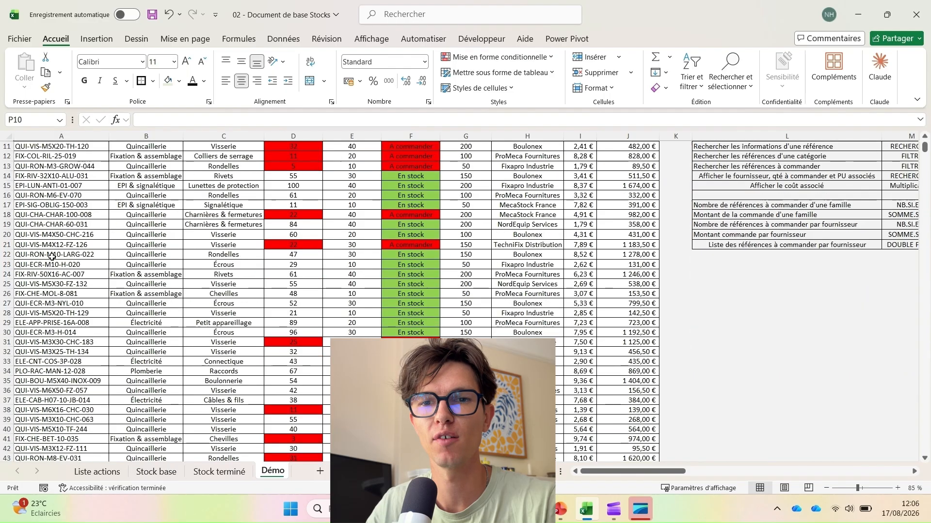
pyautogui.scroll(3, 132, 277)
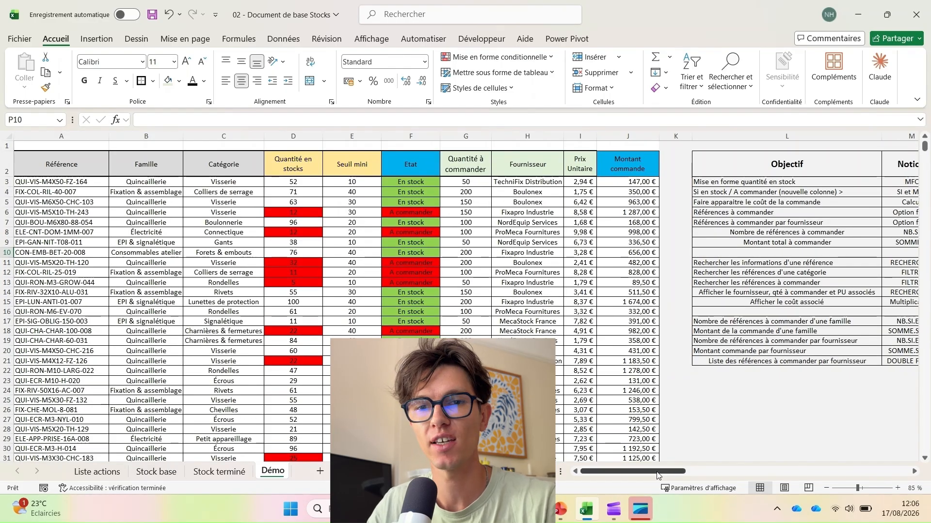
pyautogui.moveTo(658, 473)
pyautogui.mouseDown()
pyautogui.moveTo(652, 468)
pyautogui.moveTo(668, 464)
pyautogui.mouseUp()
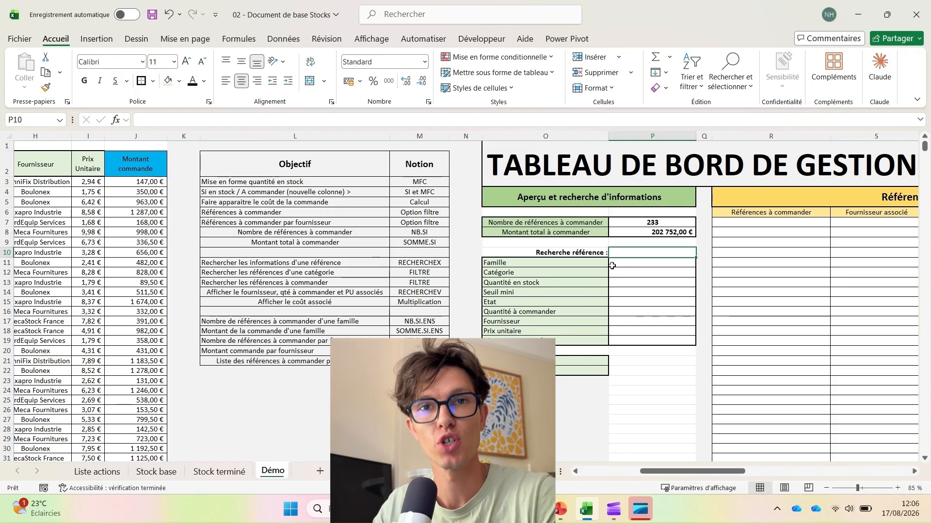
pyautogui.click(275, 43)
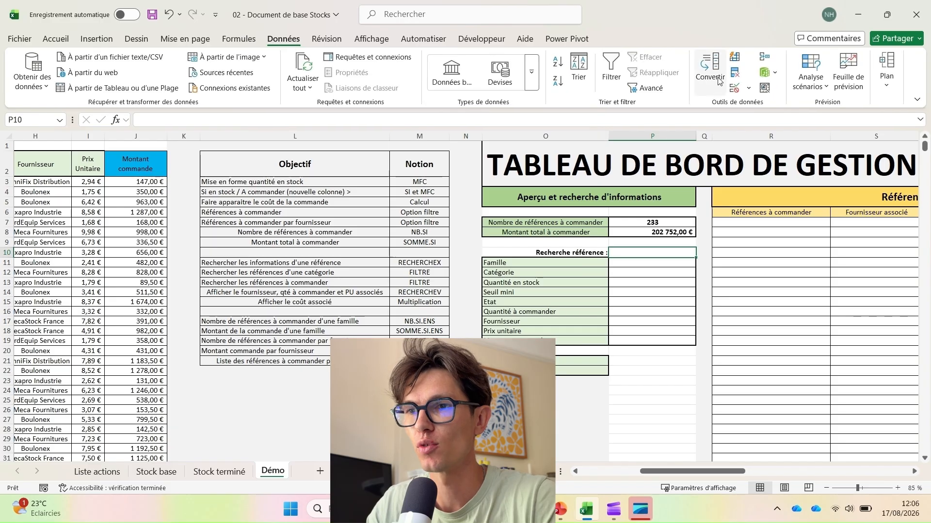
pyautogui.click(736, 89)
pyautogui.click(552, 155)
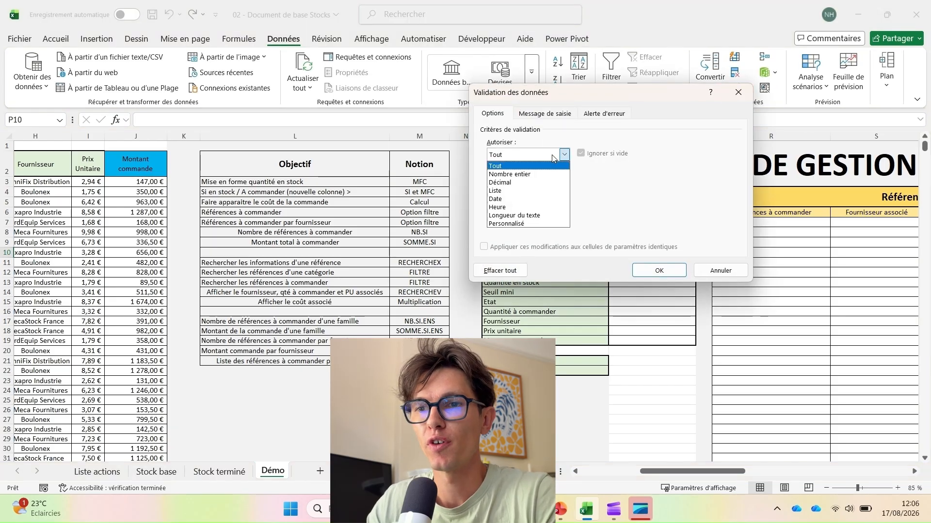
pyautogui.click(549, 191)
pyautogui.click(551, 203)
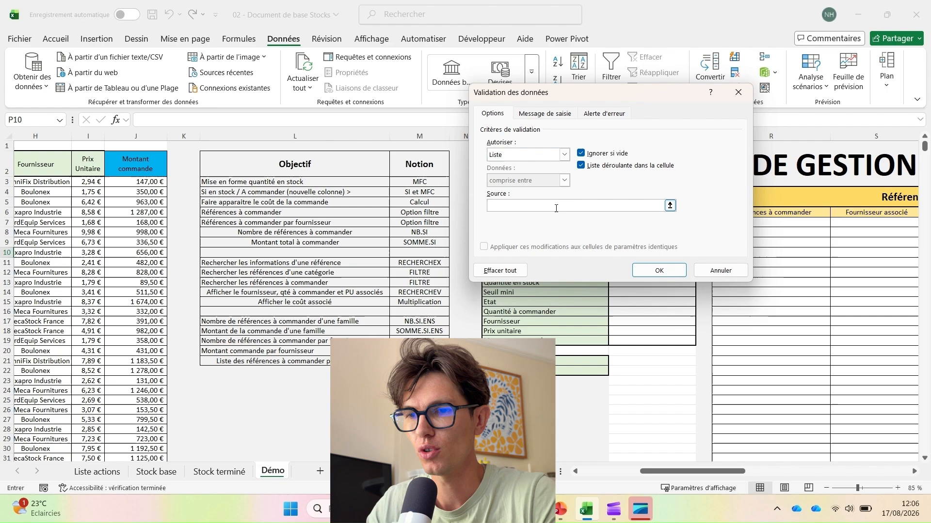
# Step: Use the references in column A, from A3 to the bottom of the sheet, as the list source and apply the validation
pyautogui.moveTo(693, 477); pyautogui.dragTo(634, 477)
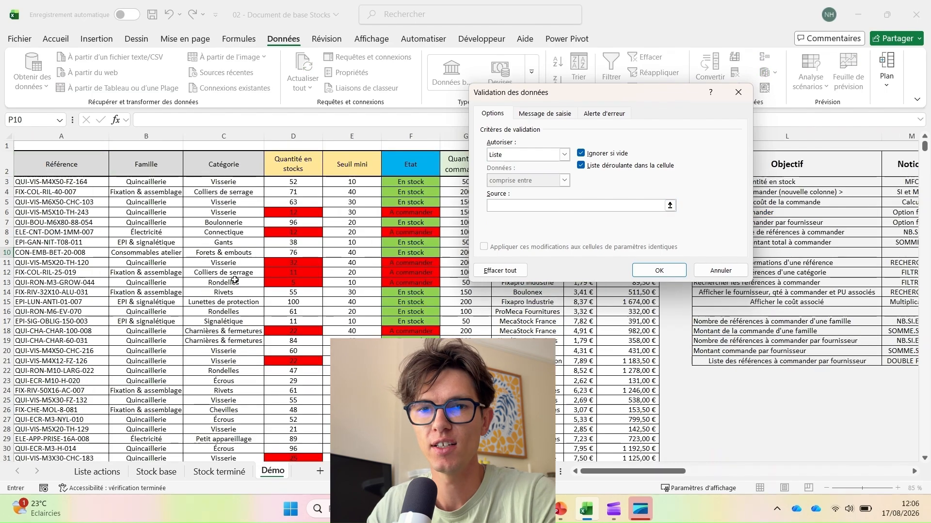
pyautogui.click(102, 182)
pyautogui.hotkey('ctrl', 'shift', 'Down')
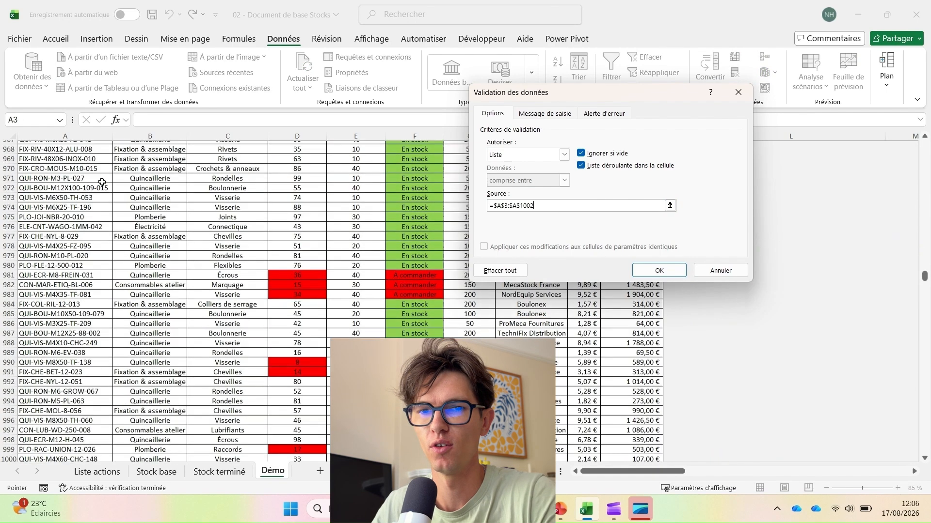
pyautogui.hotkey('ctrl', 'shift', 'Down')
pyautogui.press('Return')
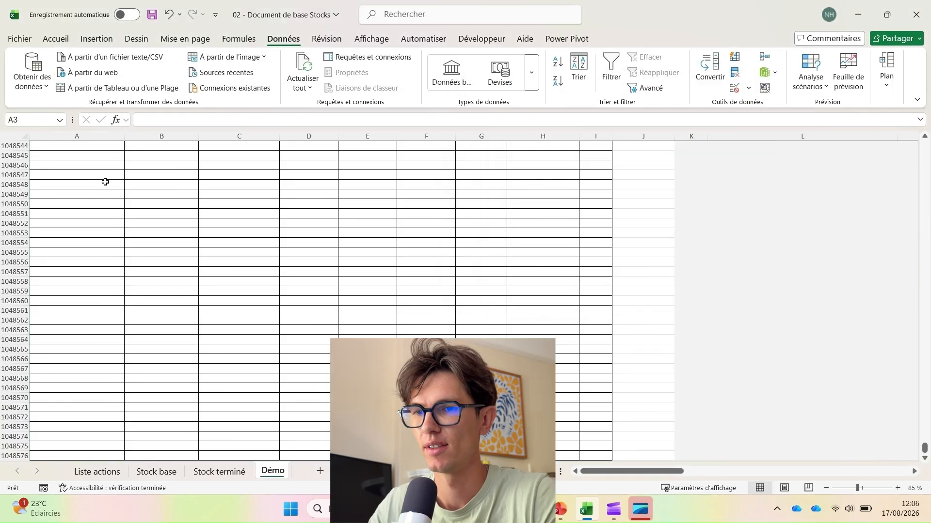
pyautogui.hotkey('ctrl', 'Up')
pyautogui.hotkey('ctrl', 'Up')
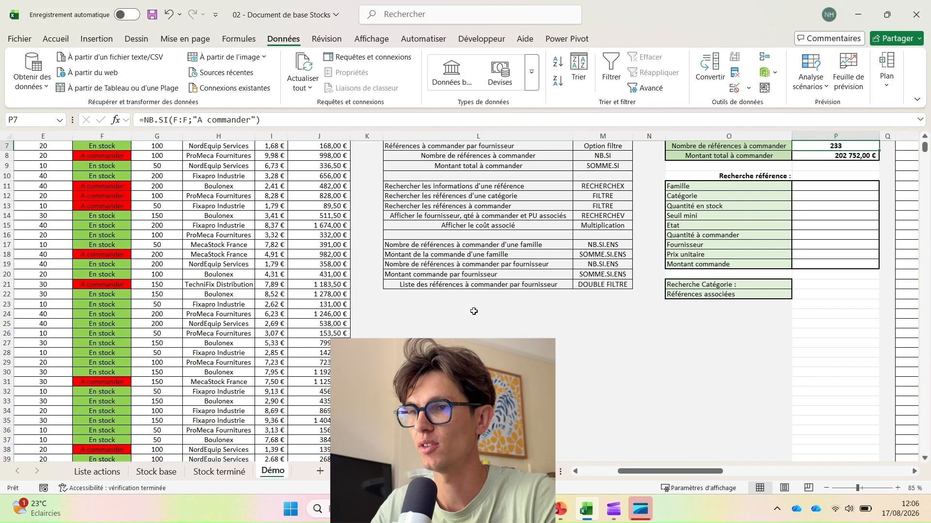
# Step: Test the reference dropdown in P10 by browsing its entries and narrowing them with "FIX-"
pyautogui.click(851, 174)
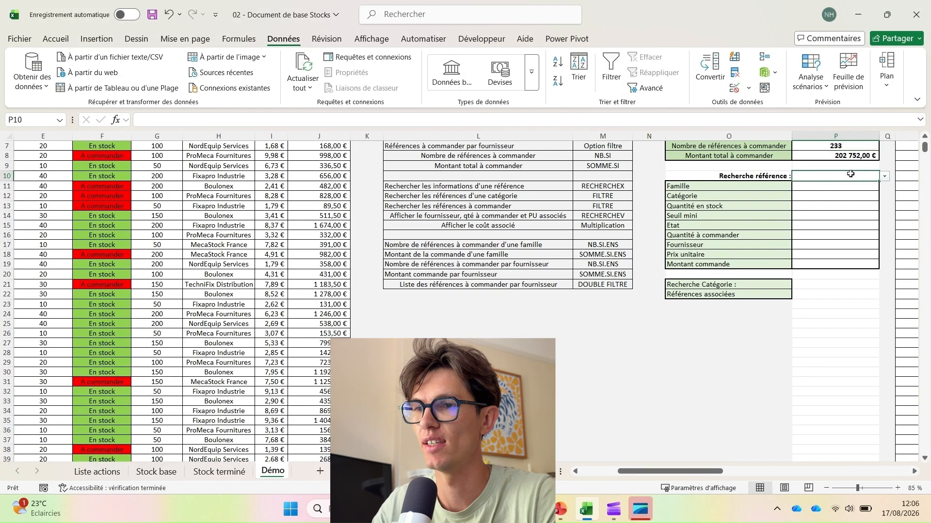
pyautogui.click(883, 177)
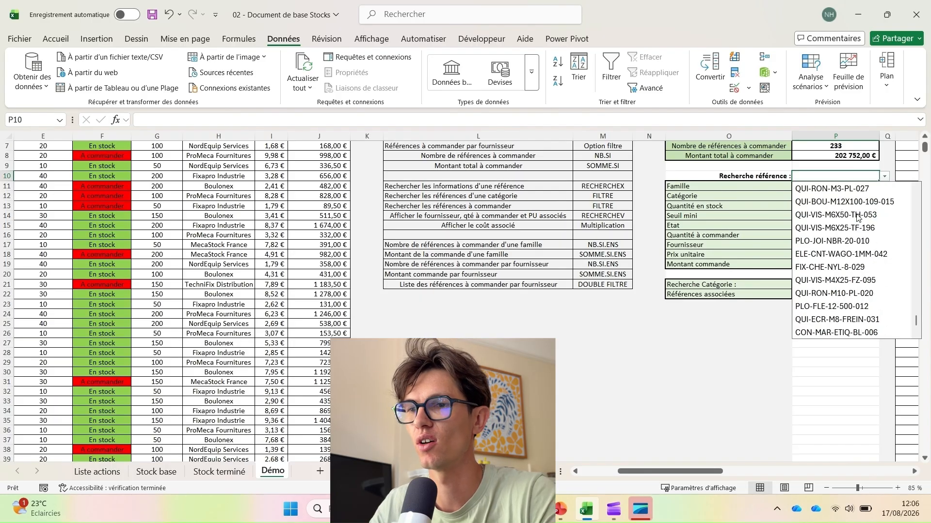
pyautogui.scroll(15, 826, 219)
pyautogui.click(835, 177)
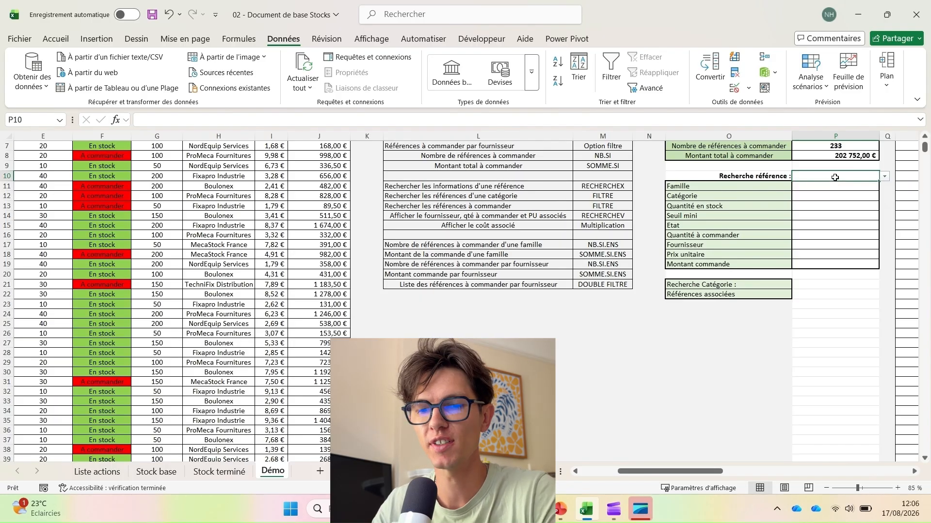
pyautogui.write('FIX-')
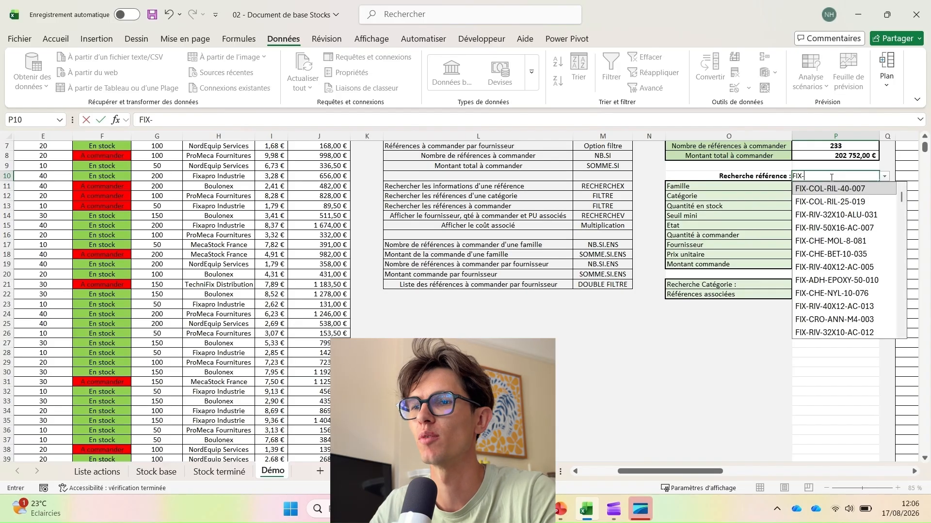
pyautogui.scroll(-2, 844, 241)
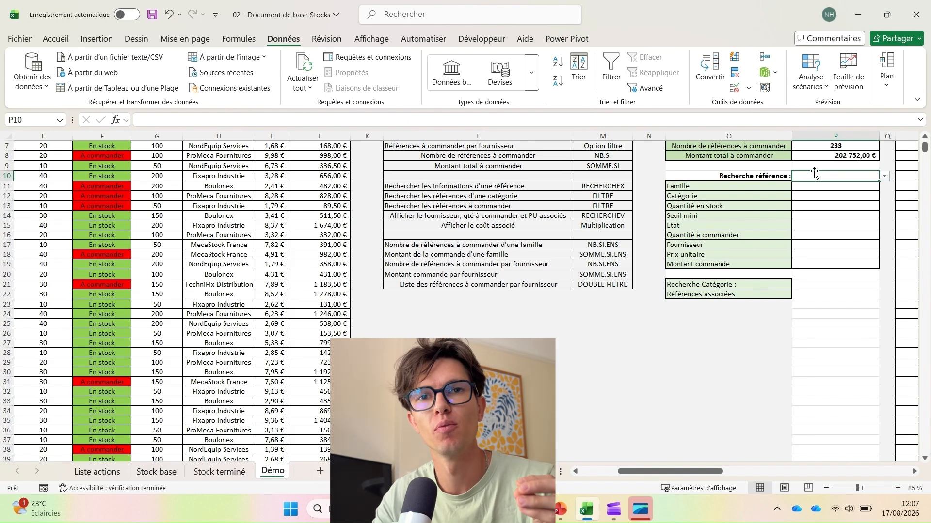
pyautogui.scroll(2, 809, 190)
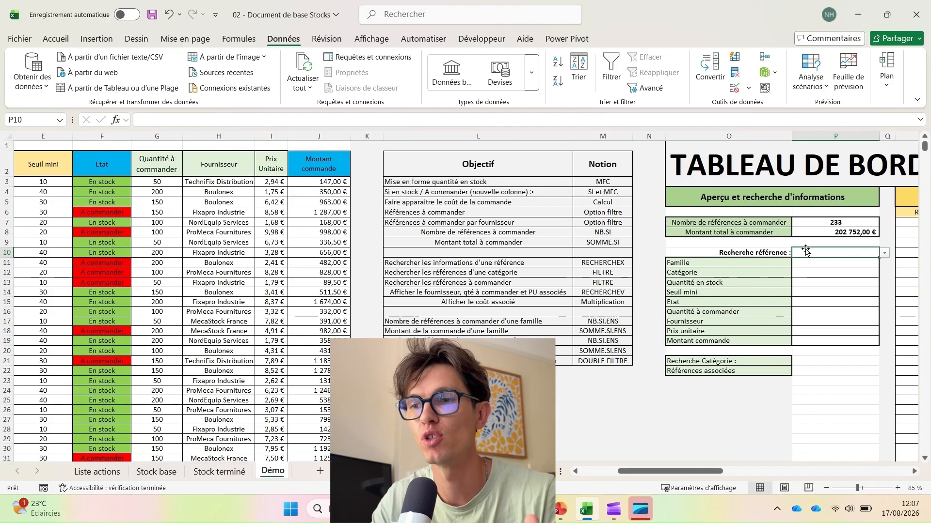
# Step: Pick QUI-BOU-M10X80-109-056 from the dropdown in P10, and clear the cell again
pyautogui.click(884, 253)
pyautogui.scroll(-10, 848, 324)
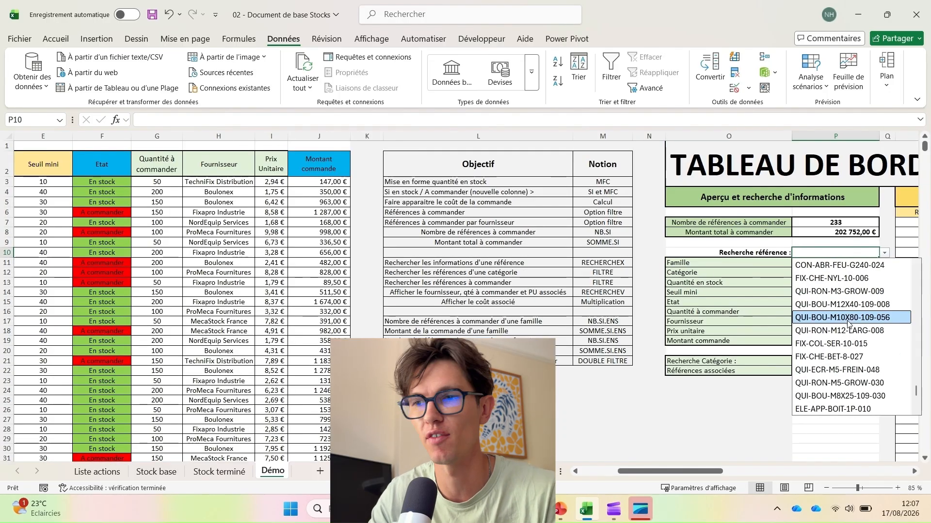
pyautogui.click(847, 321)
pyautogui.press('BackSpace')
pyautogui.press('Return')
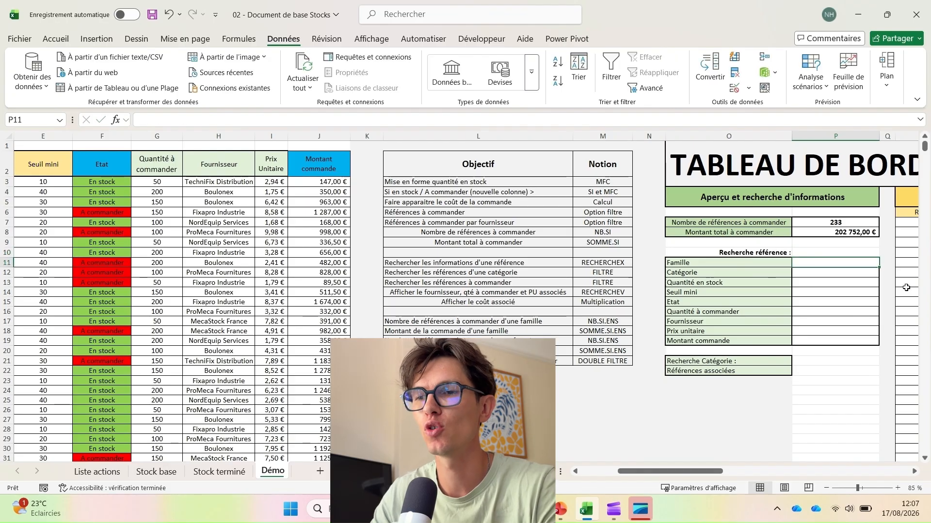
# Step: Create a conditional formatting rule on P10 for cells that contain Cellules vides
pyautogui.press('Up')
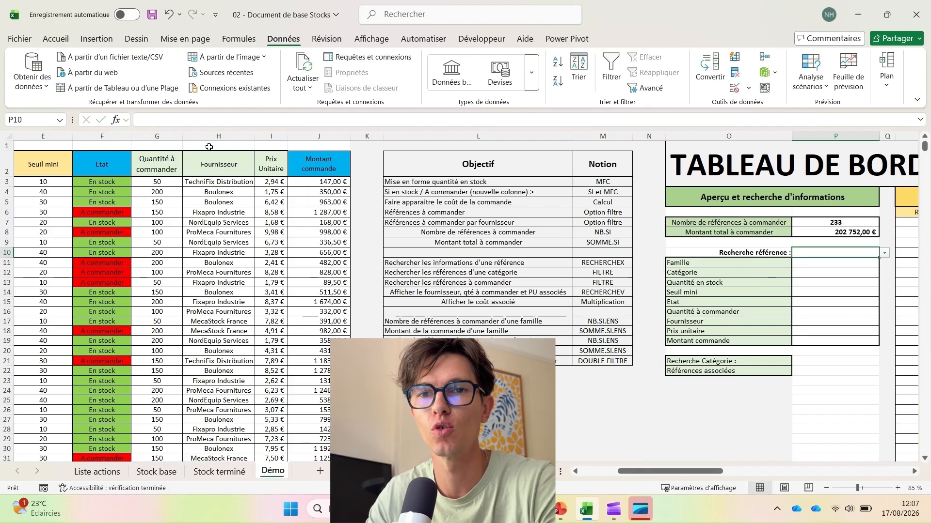
pyautogui.click(56, 39)
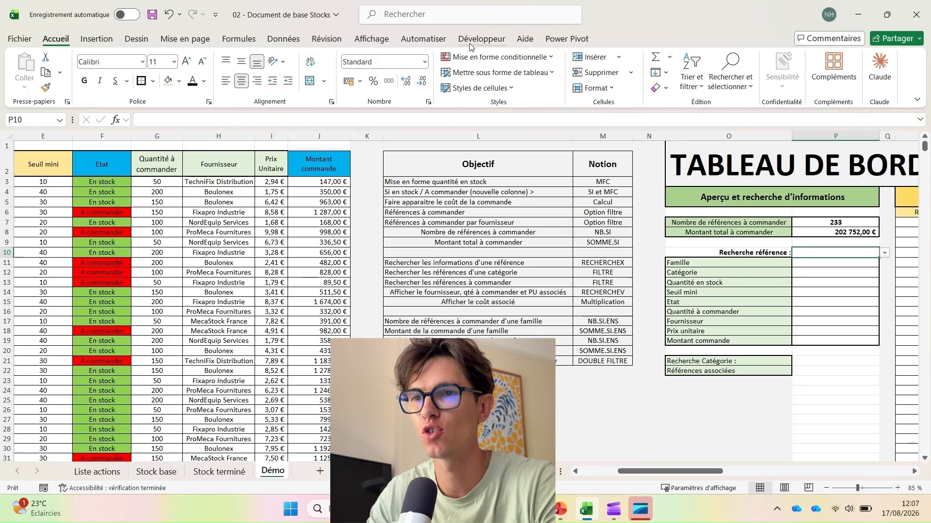
pyautogui.click(497, 57)
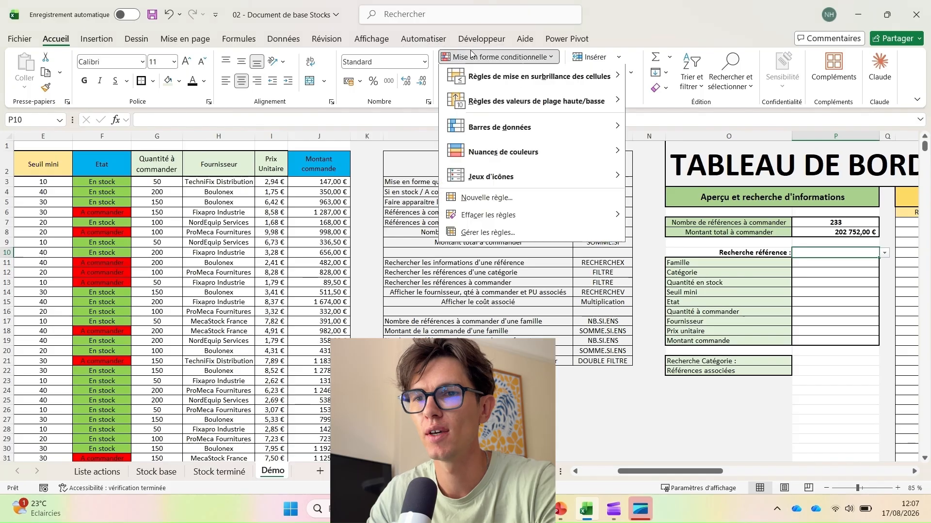
pyautogui.click(539, 201)
pyautogui.click(515, 131)
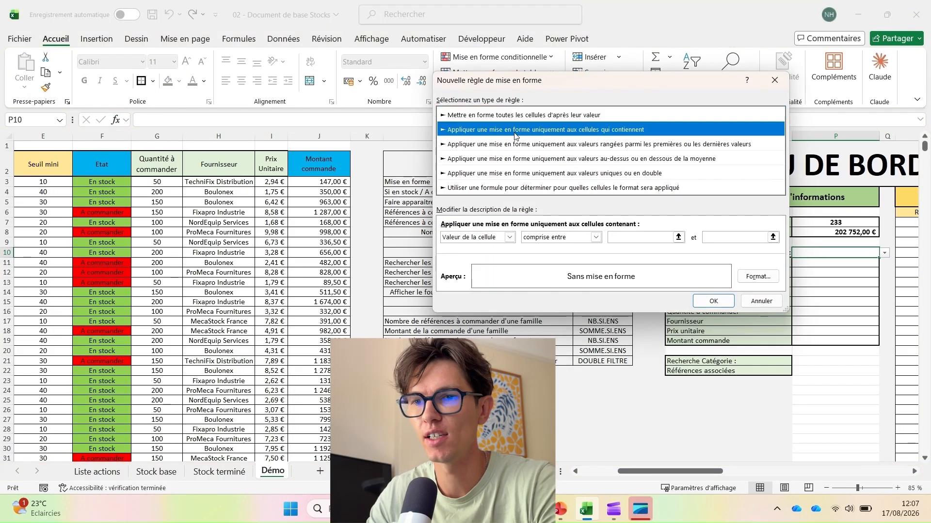
pyautogui.click(509, 237)
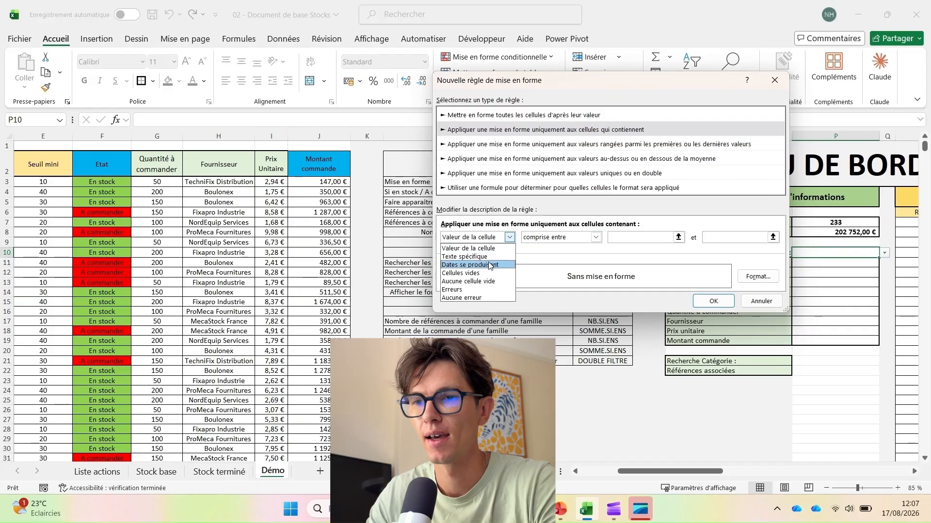
pyautogui.click(491, 276)
# Step: Give the empty-cell rule a bright yellow fill and apply it
pyautogui.click(758, 276)
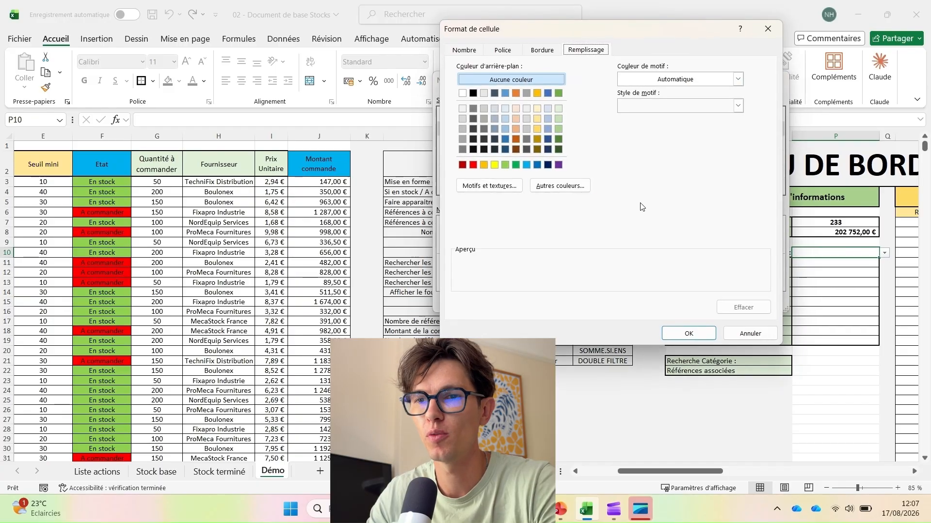
pyautogui.click(494, 165)
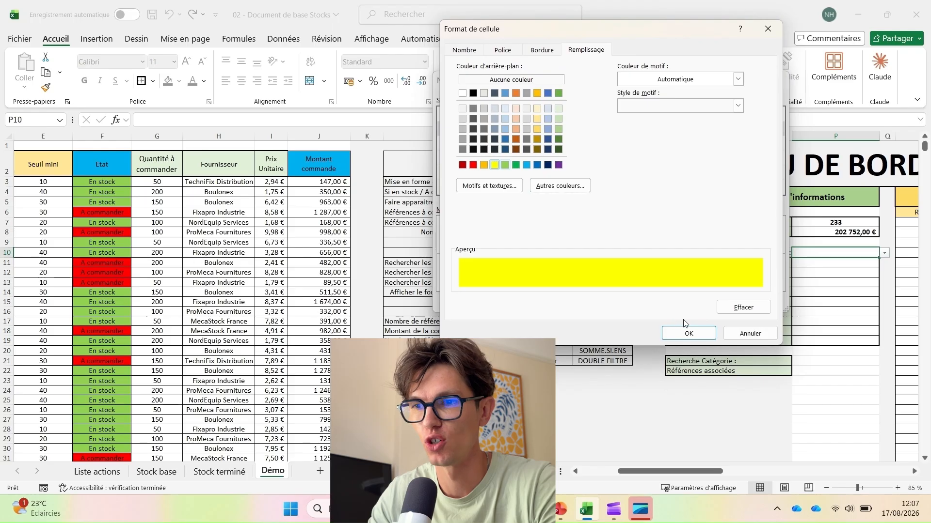
pyautogui.click(688, 333)
pyautogui.click(713, 301)
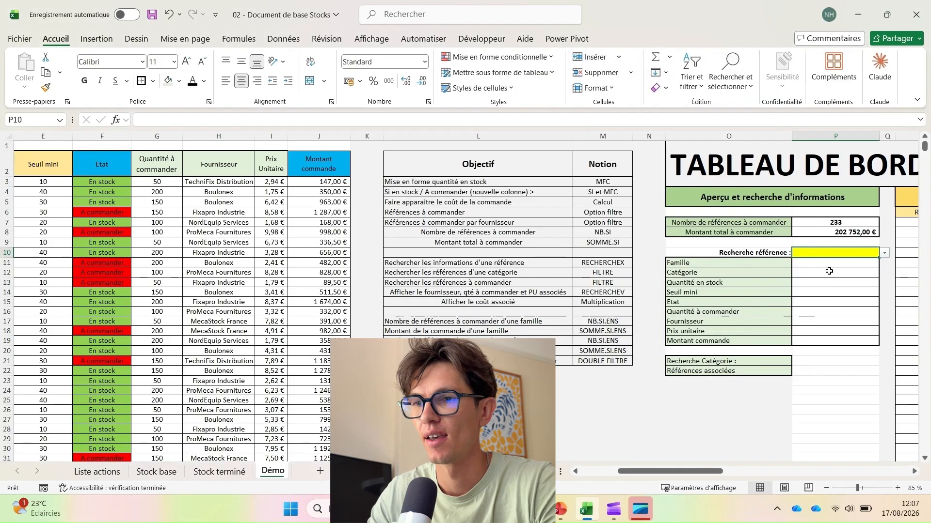
# Step: Test the highlighting by choosing CON-LUB-WD-250-008 in P10 and deleting it again
pyautogui.click(885, 253)
pyautogui.click(836, 332)
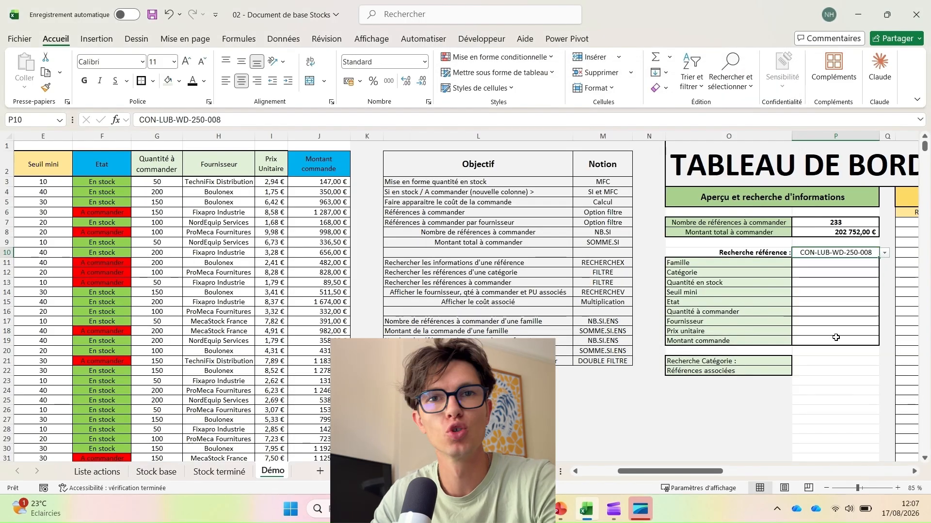
pyautogui.press('Delete')
pyautogui.press('Down')
pyautogui.press('Down')
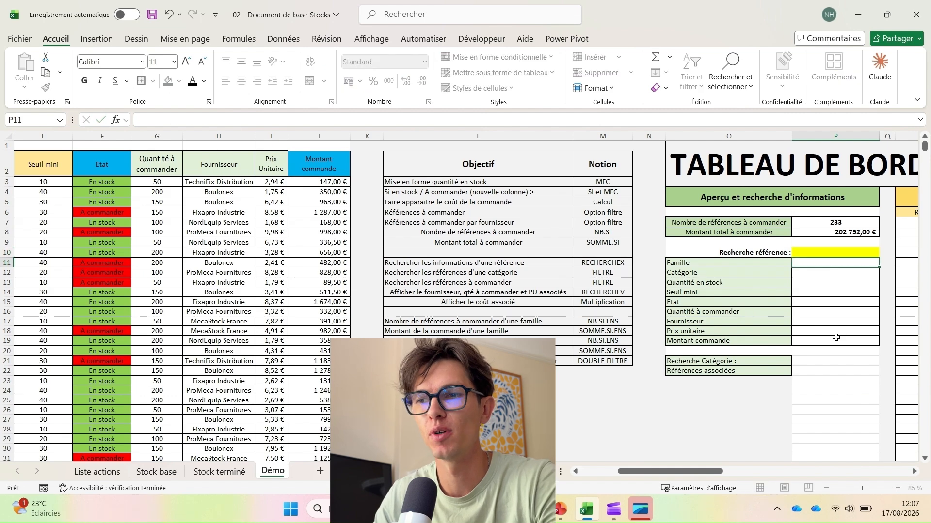
# Step: Choose the reference ELE-CAB-H07-05-NR-010 in the Recherche référence cell P10
pyautogui.press('Up')
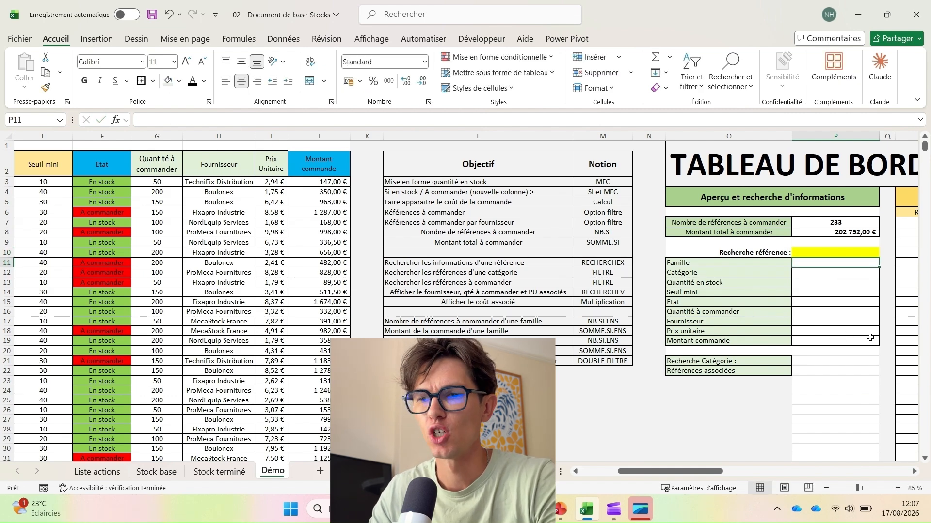
pyautogui.moveTo(683, 473); pyautogui.dragTo(707, 475)
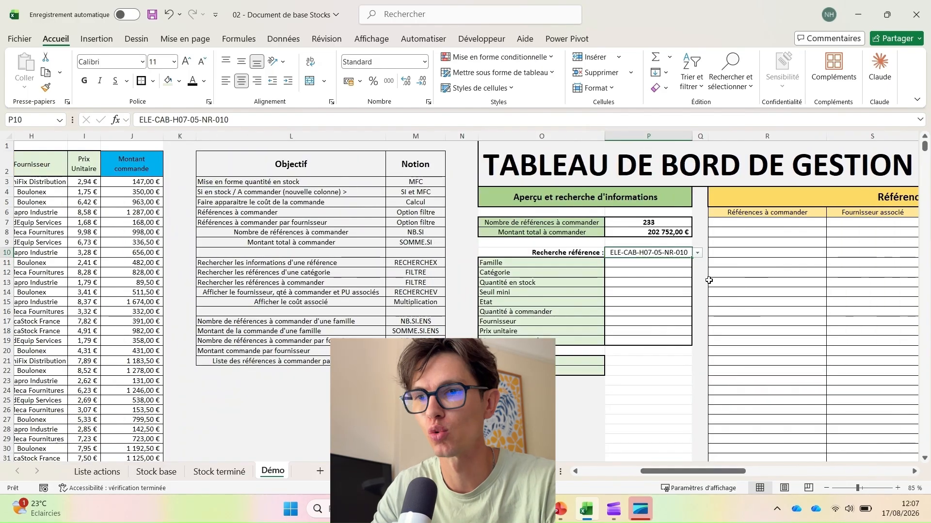
# Step: Enter a RECHERCHEX formula in P11 that looks up P10 in column A and returns columns B:J
pyautogui.click(654, 261)
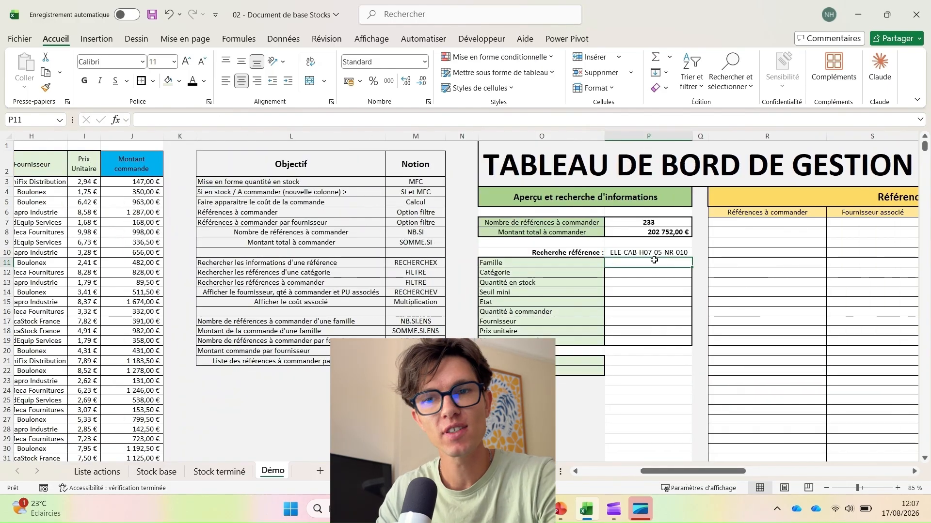
pyautogui.write('=recher')
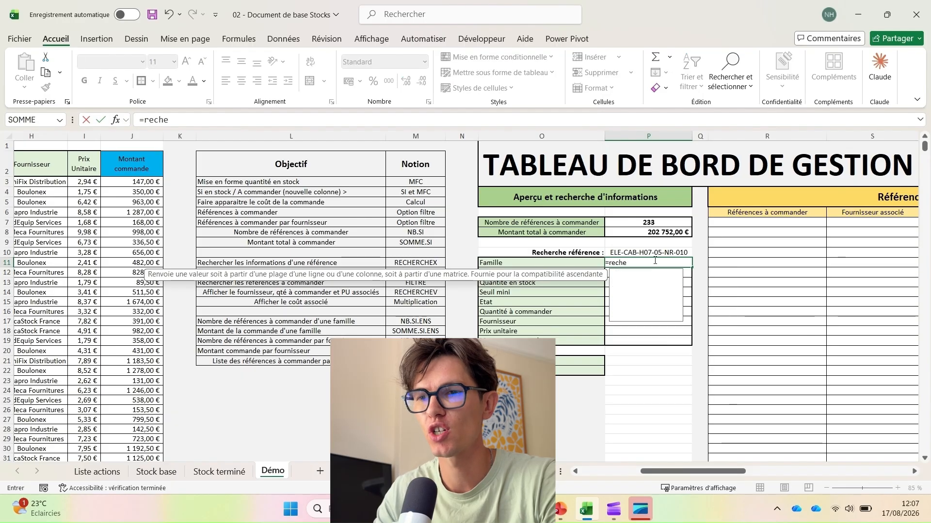
pyautogui.press('Down')
pyautogui.press('Down')
pyautogui.press('Down')
pyautogui.press('Tab')
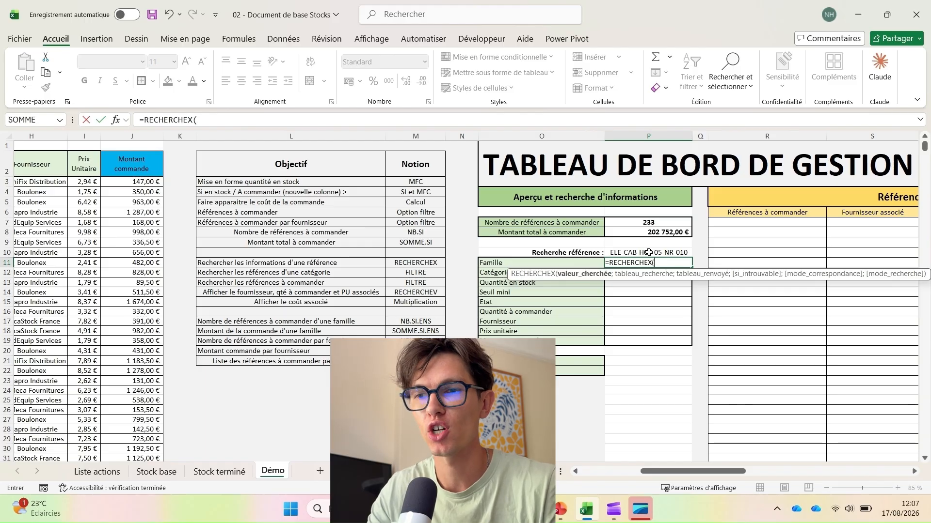
pyautogui.click(649, 252)
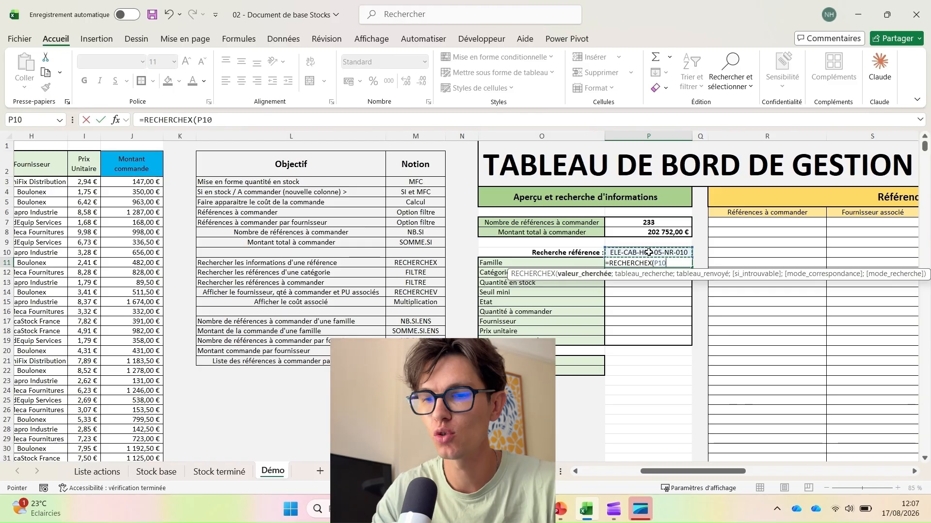
pyautogui.write(';')
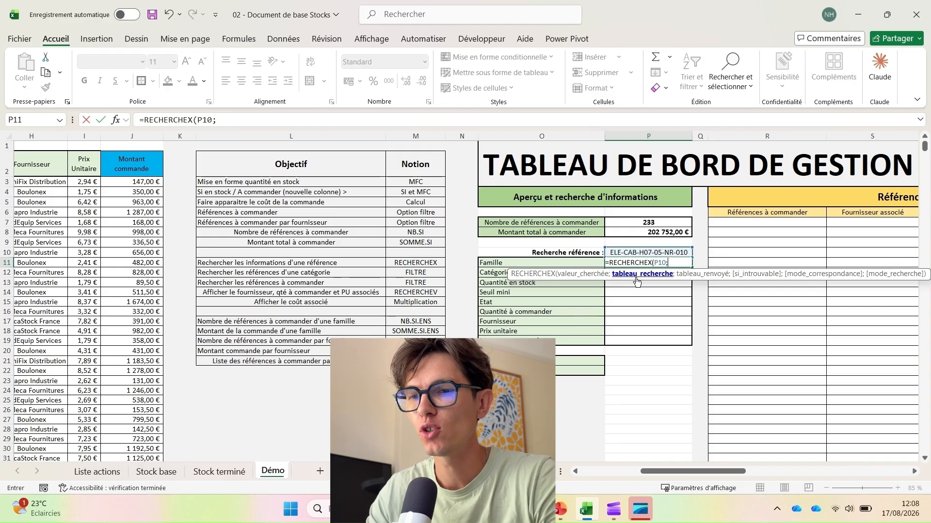
pyautogui.moveTo(707, 476); pyautogui.dragTo(648, 477)
pyautogui.click(63, 134)
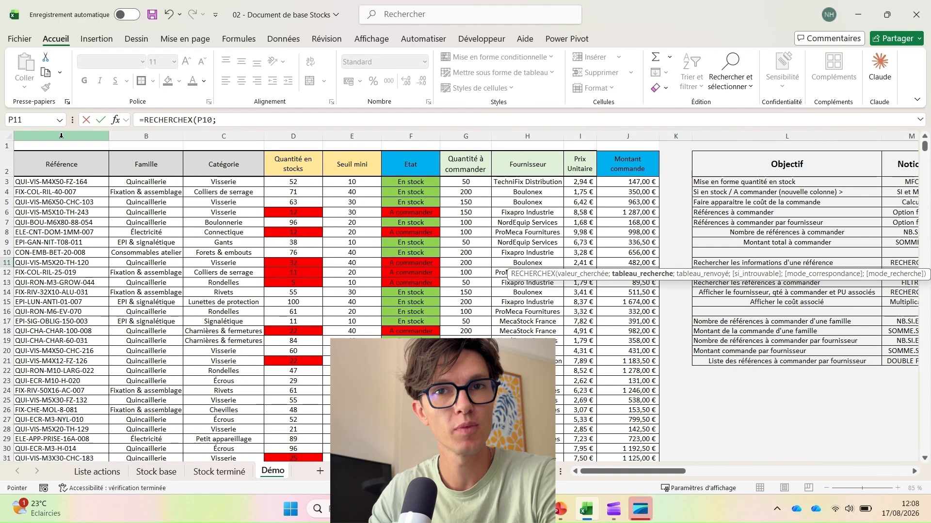
pyautogui.write(';')
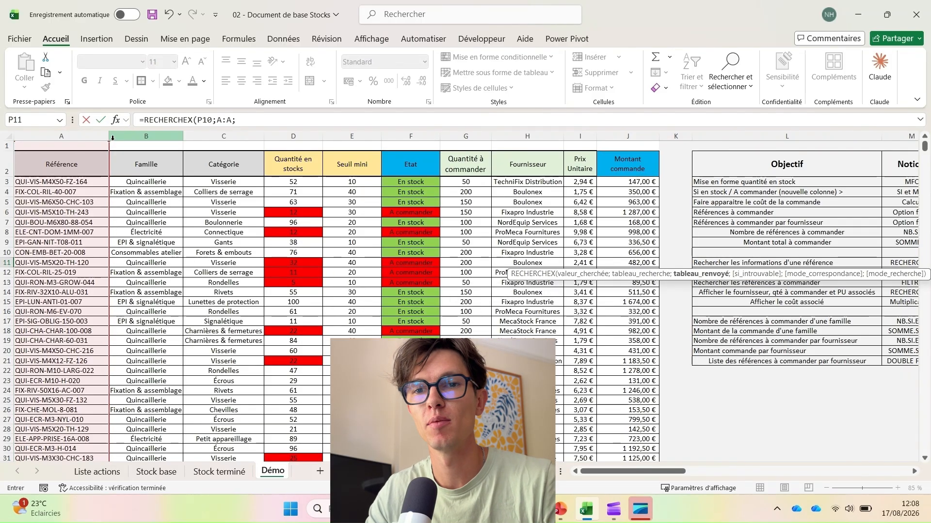
pyautogui.moveTo(113, 138); pyautogui.dragTo(635, 149)
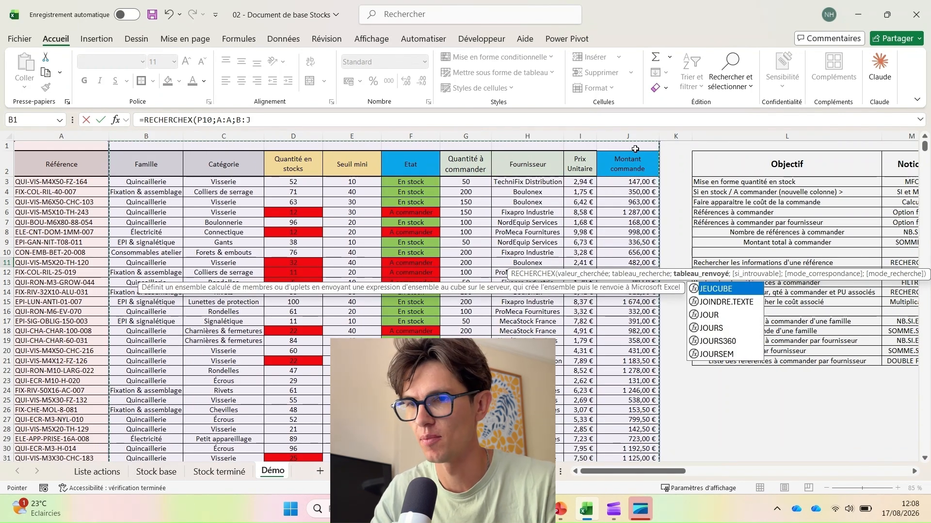
pyautogui.press('Return')
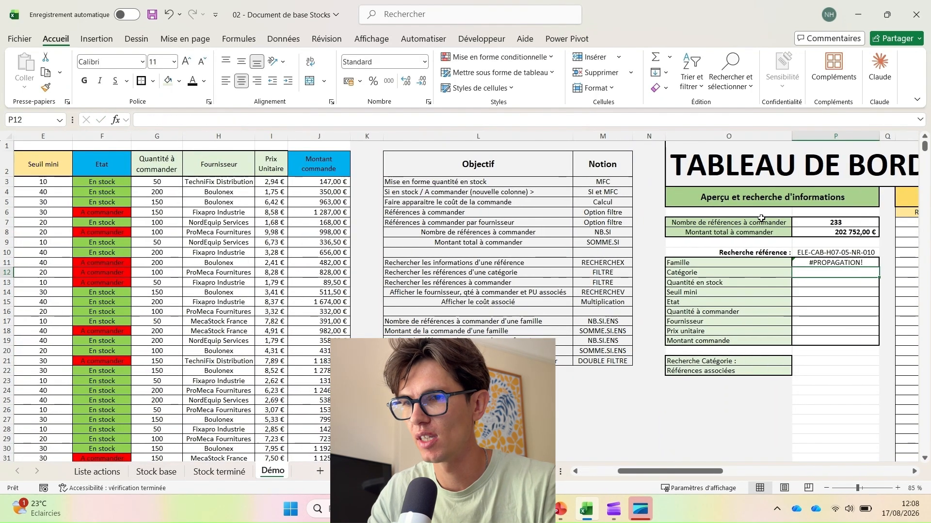
# Step: Try clearing the Consommables atelier cell X11 that blocks the P11 formula's spill, and undo the deletion
pyautogui.click(854, 262)
pyautogui.moveTo(723, 471); pyautogui.dragTo(819, 475)
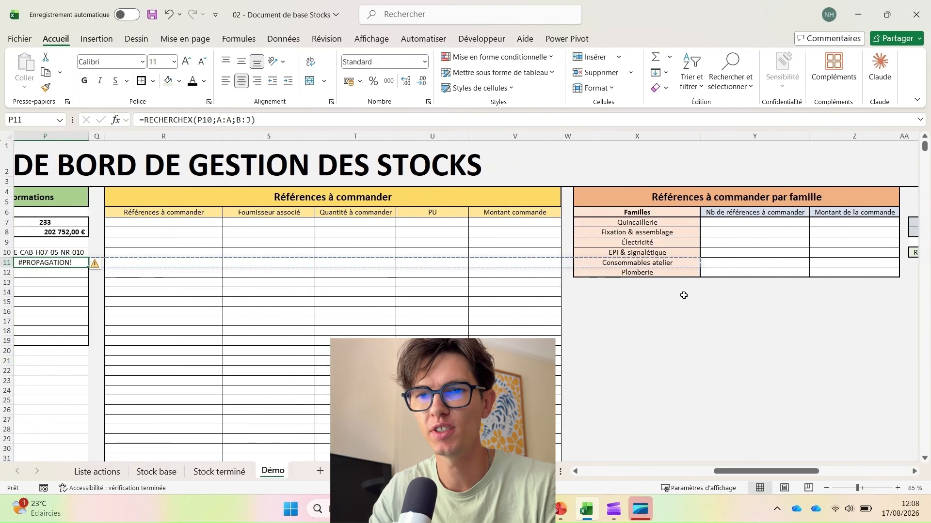
pyautogui.click(636, 263)
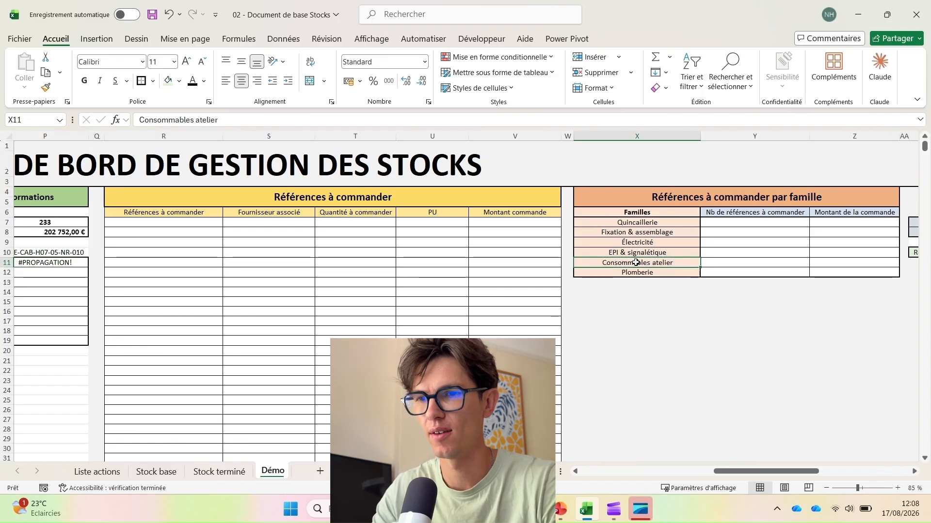
pyautogui.press('BackSpace')
pyautogui.press('Return')
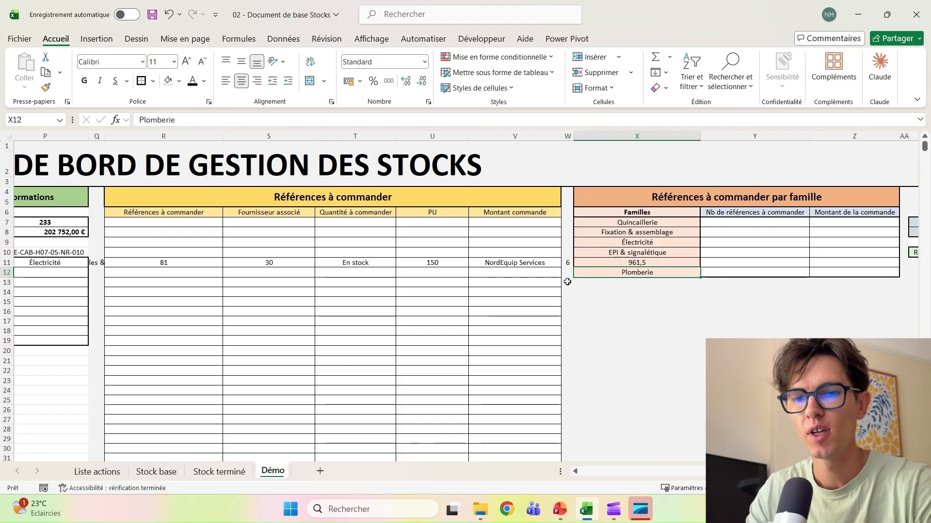
pyautogui.hotkey('ctrl', 'z')
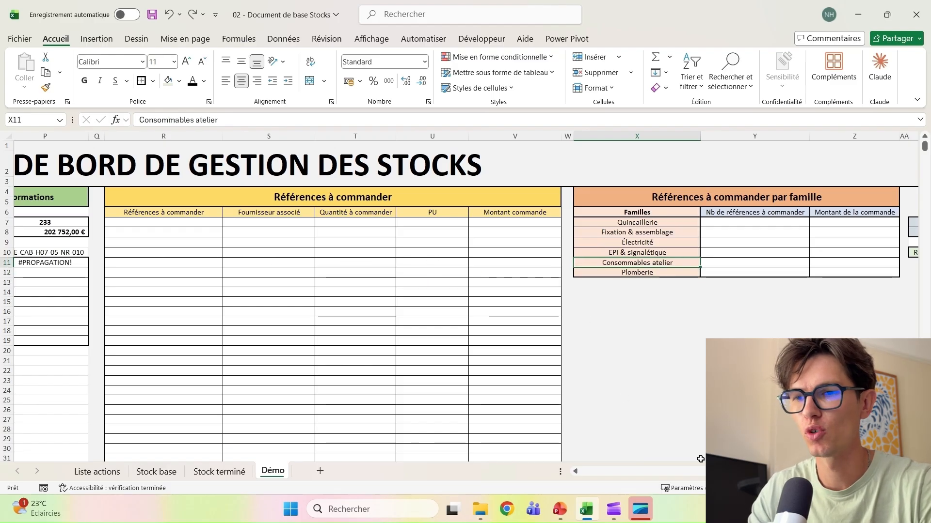
# Step: Wrap the P11 lookup formula in TRANSPOSE and apply the euro accounting format to Prix unitaire and Montant commande (P18:P19)
pyautogui.hscroll(-5, 403, 269)
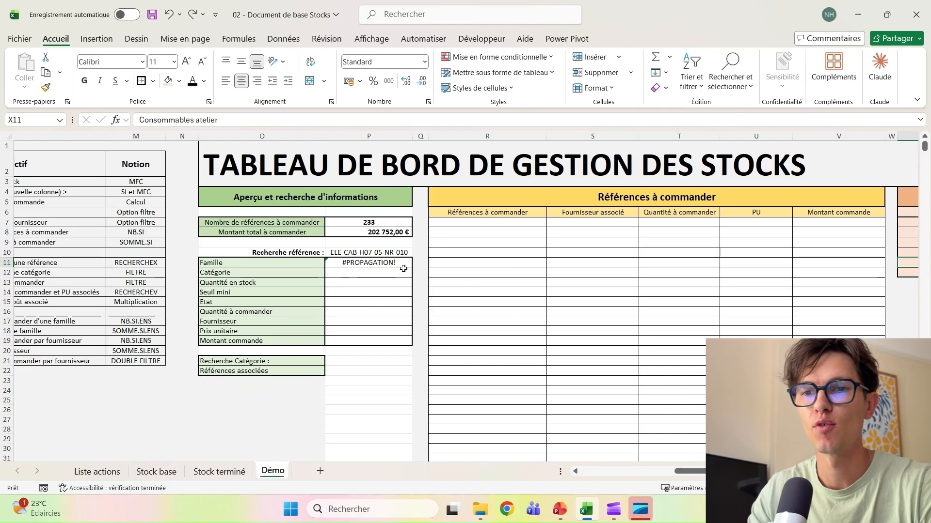
pyautogui.click(400, 264)
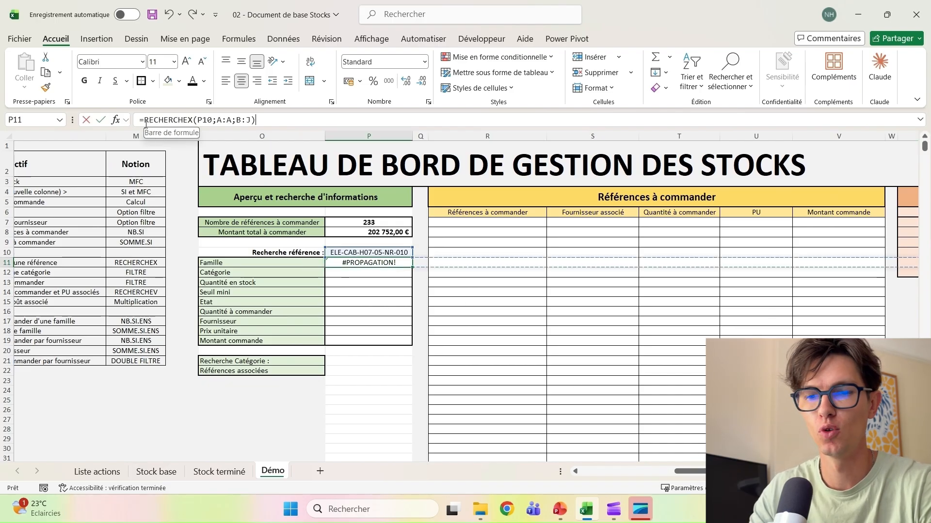
pyautogui.click(143, 120)
pyautogui.write('transp')
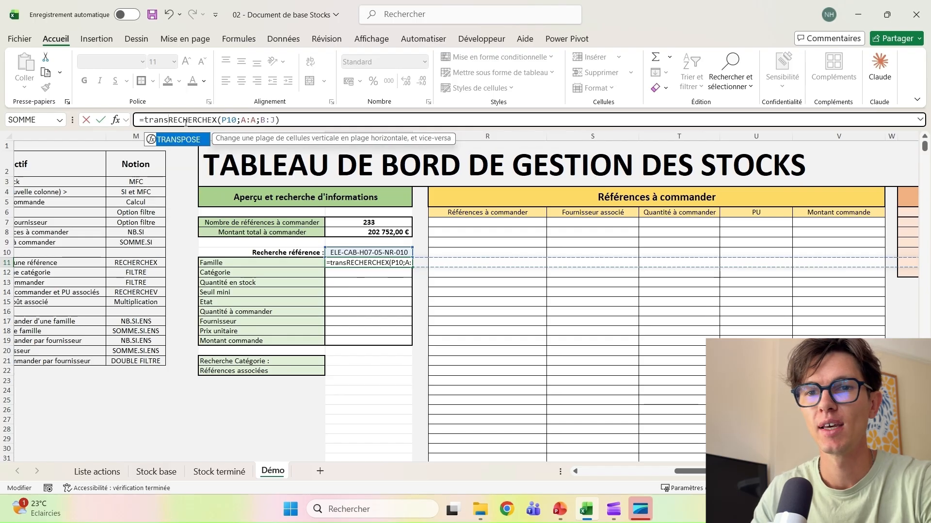
pyautogui.press('Tab')
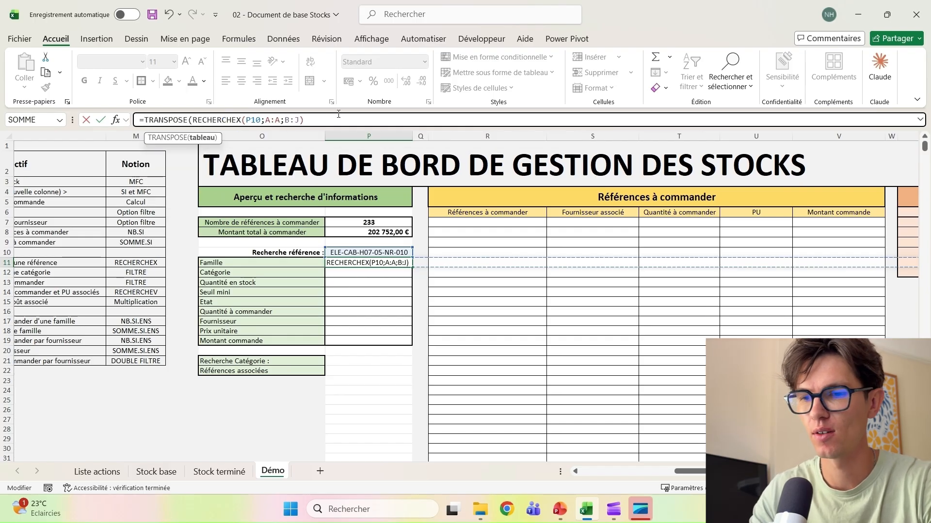
pyautogui.press('Return')
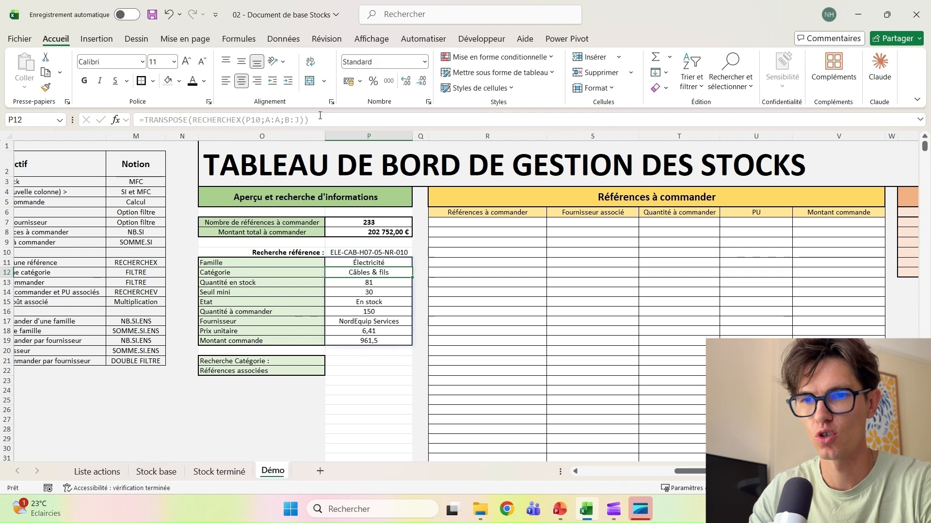
pyautogui.moveTo(355, 333); pyautogui.dragTo(363, 340)
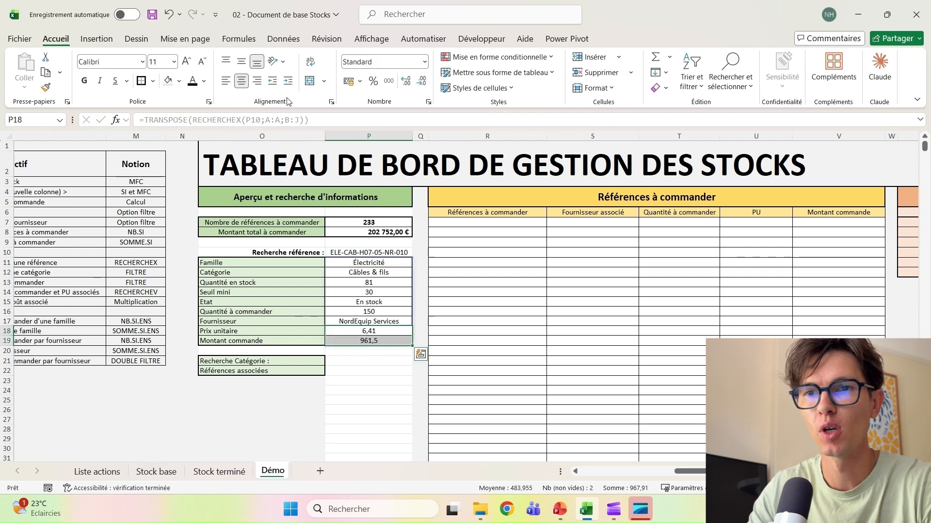
pyautogui.click(350, 81)
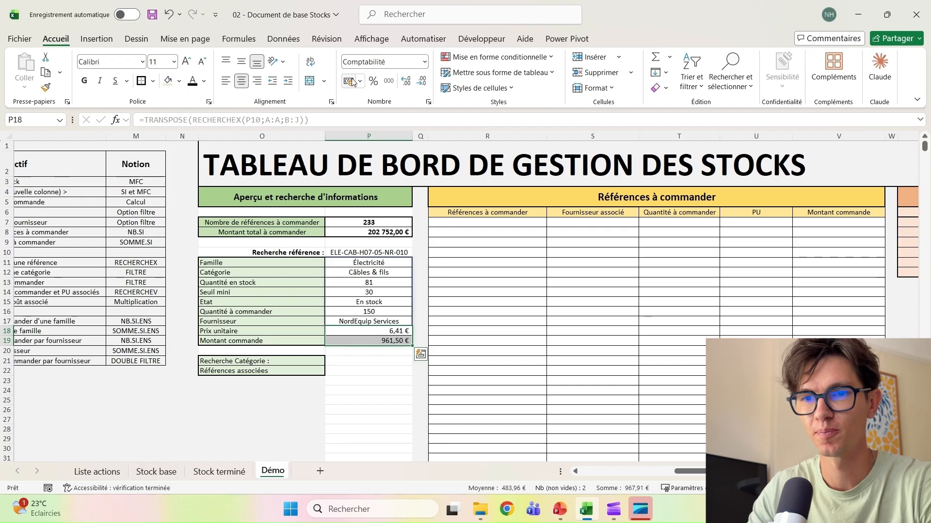
# Step: Test the lookup by choosing CON-EMB-HSS-04-006 and EPI-MAS-FFP3-10-007 in turn in the Recherche référence cell P10
pyautogui.click(409, 253)
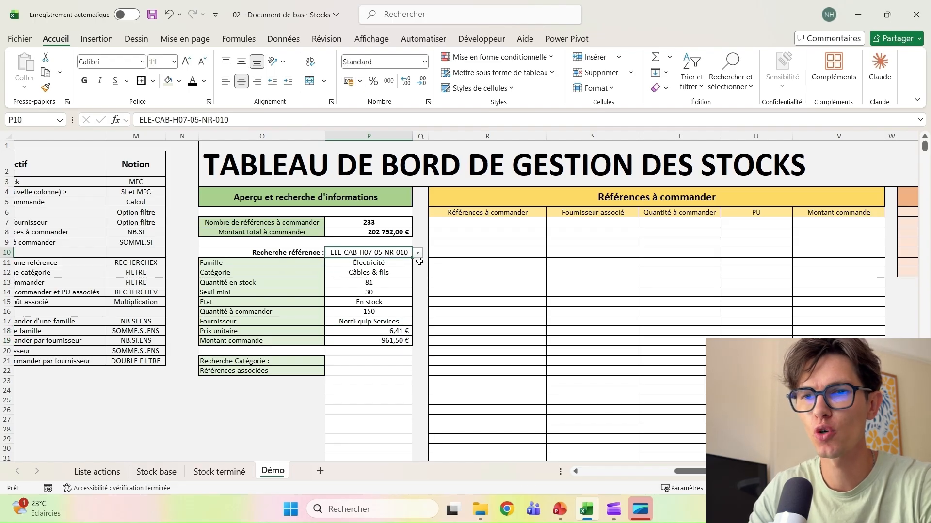
pyautogui.click(417, 252)
pyautogui.scroll(-3, 368, 310)
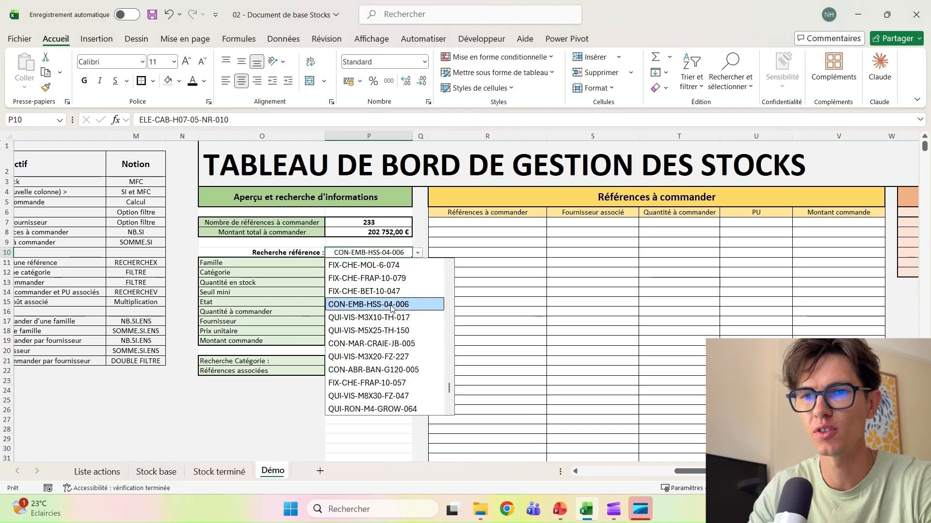
pyautogui.click(370, 301)
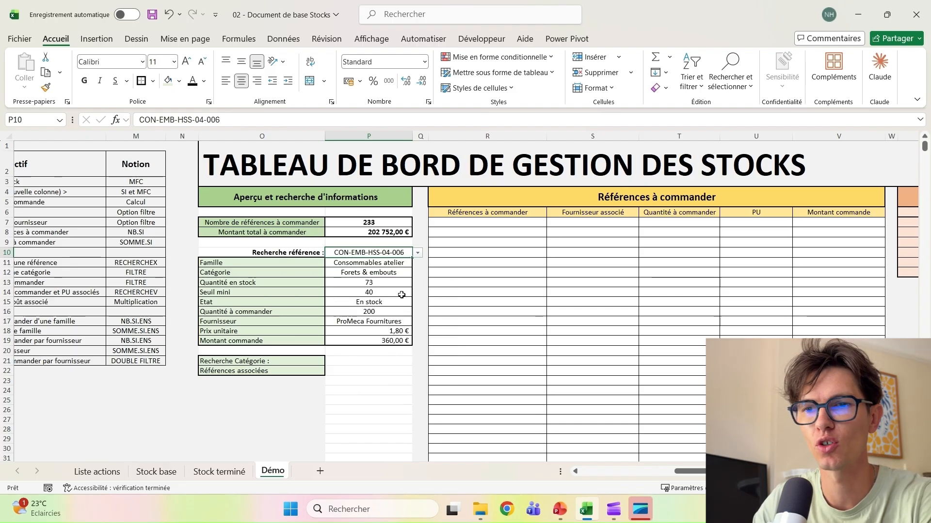
pyautogui.click(423, 252)
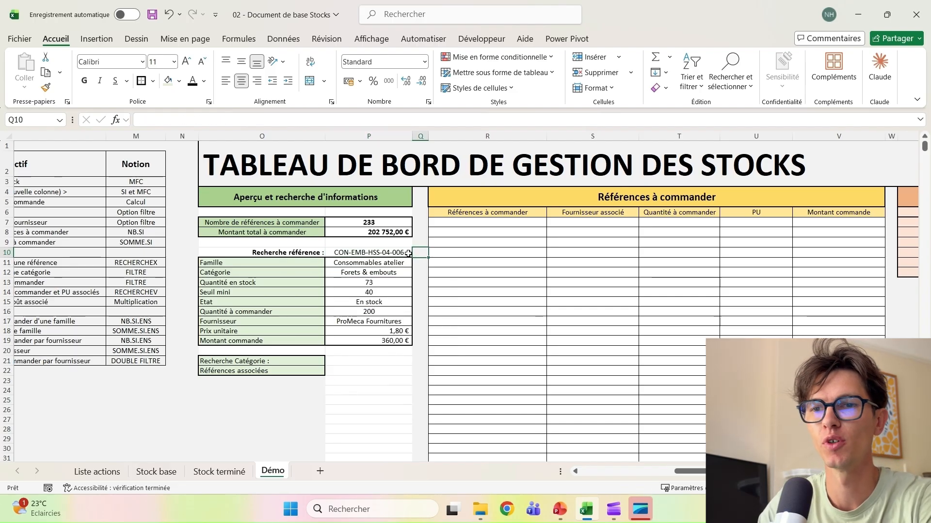
pyautogui.click(408, 253)
pyautogui.click(417, 253)
pyautogui.click(385, 303)
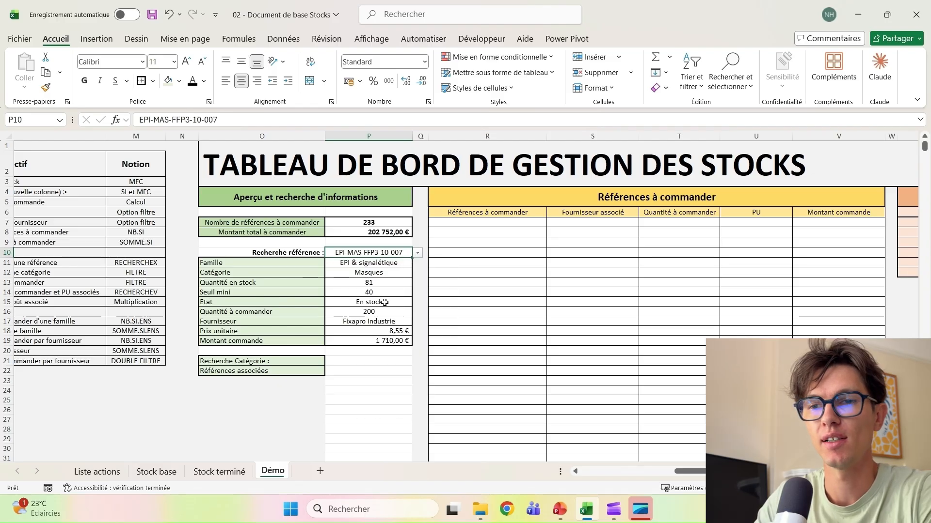
# Step: Add a Liste data validation to the Recherche Catégorie cell P21 with =$C:$C as its source
pyautogui.click(410, 362)
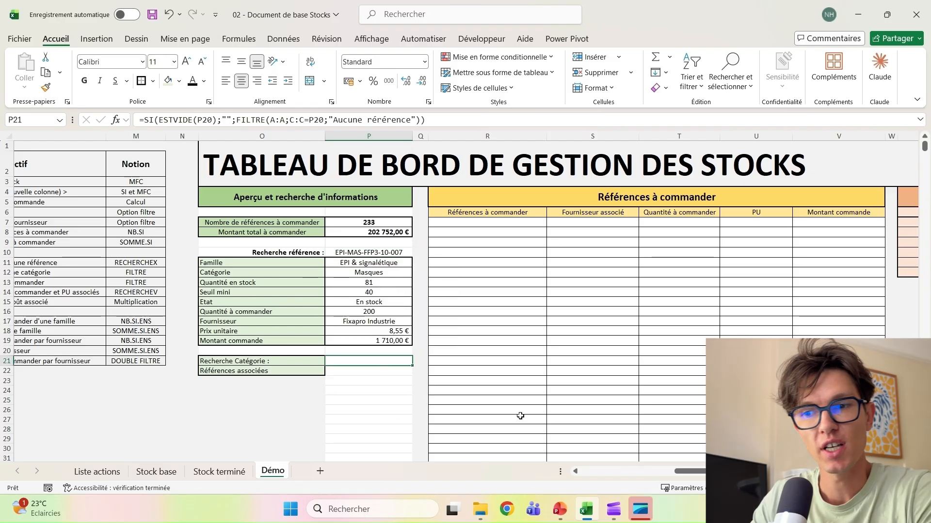
pyautogui.moveTo(685, 471); pyautogui.dragTo(664, 471)
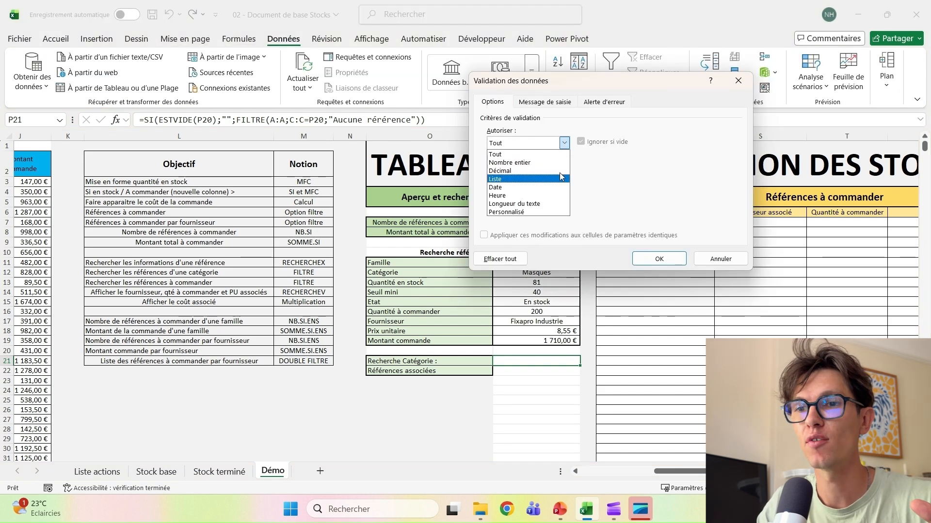
pyautogui.click(559, 180)
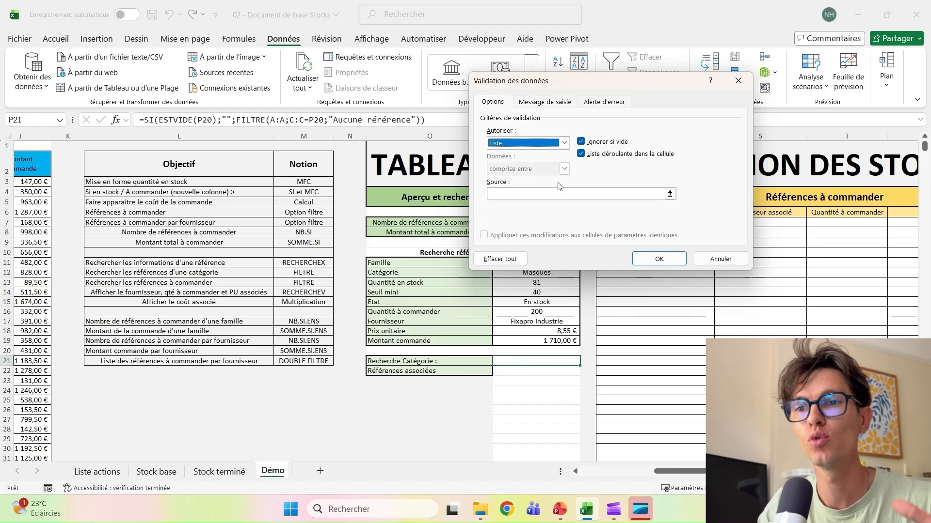
pyautogui.click(557, 194)
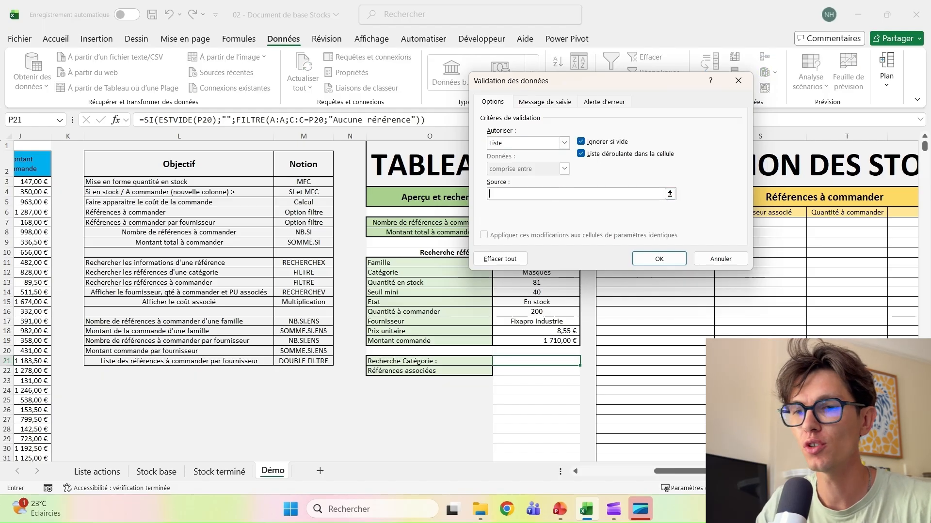
pyautogui.hscroll(-10, 644, 442)
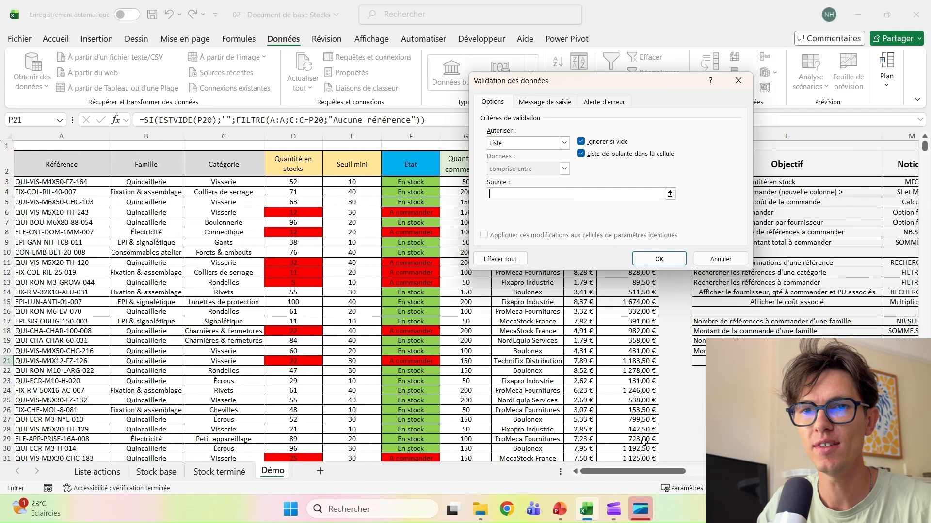
pyautogui.click(221, 138)
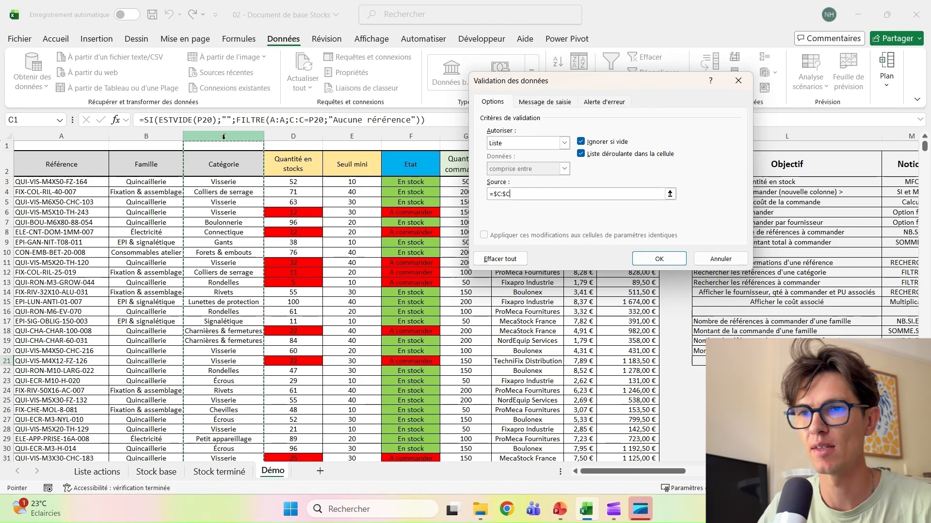
pyautogui.click(658, 259)
# Step: Test the category dropdown by choosing Gaines & goulottes in P21, and clear the cell's content
pyautogui.moveTo(630, 480); pyautogui.dragTo(707, 480)
pyautogui.click(561, 364)
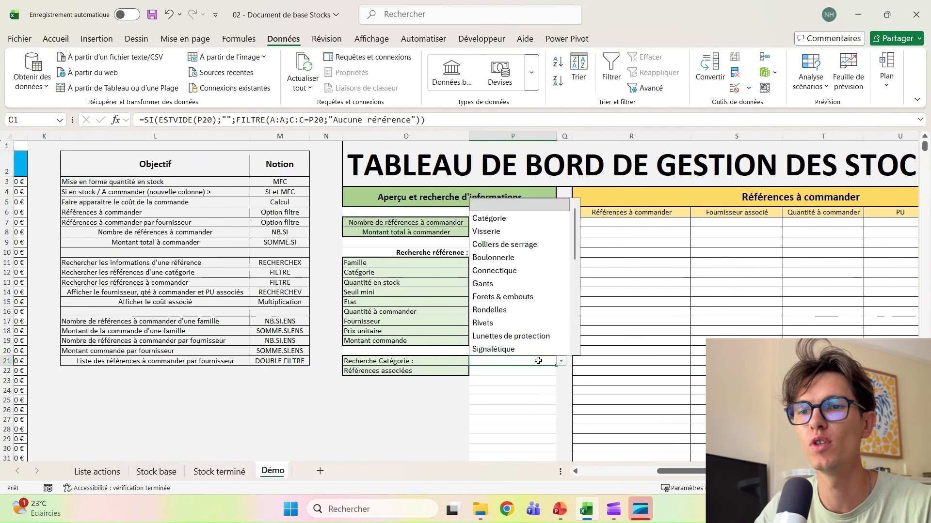
pyautogui.scroll(-8, 512, 276)
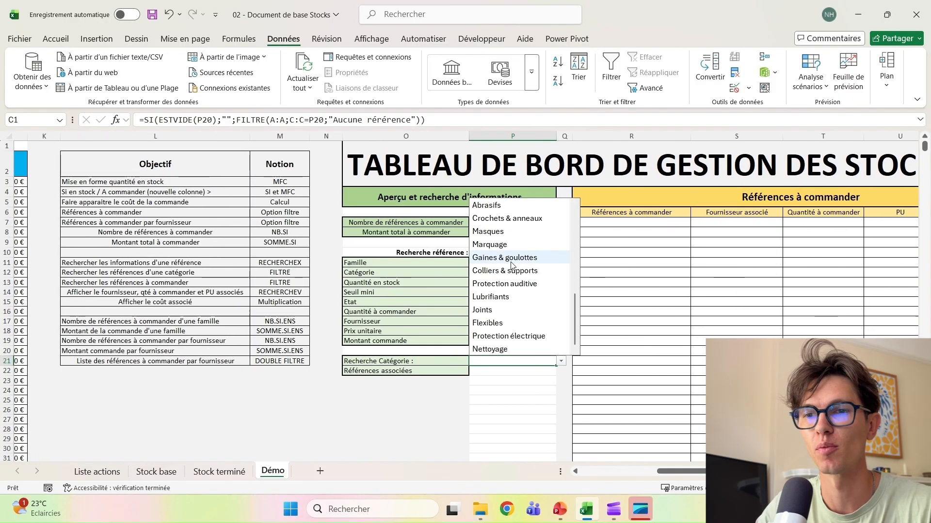
pyautogui.click(511, 261)
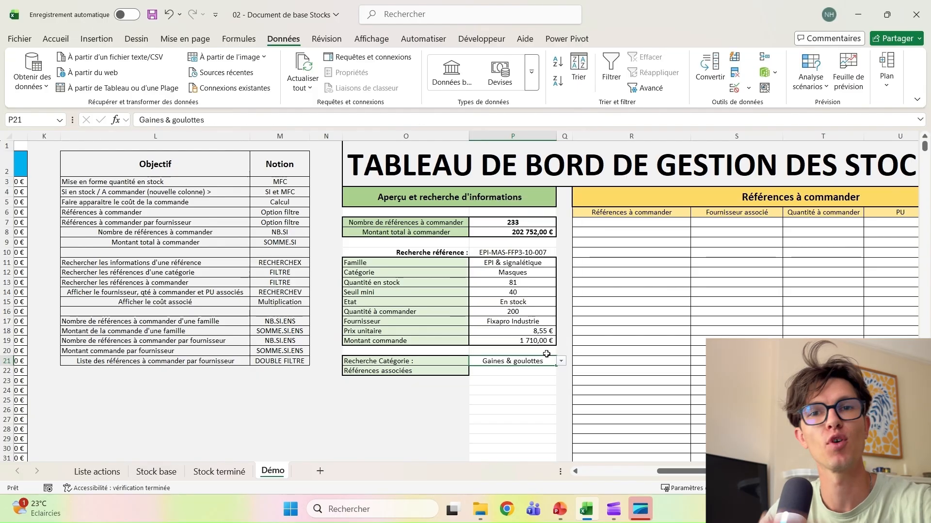
pyautogui.press('BackSpace')
pyautogui.press('Return')
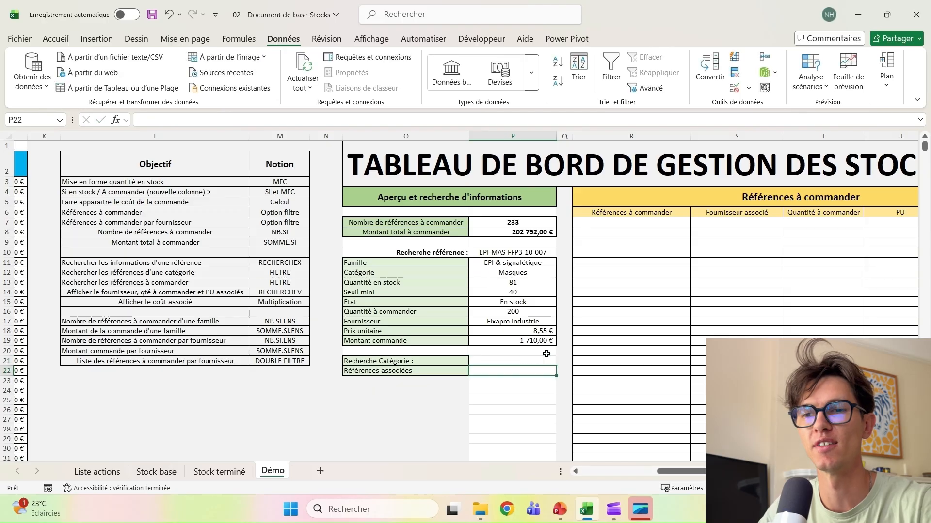
# Step: Create a conditional formatting rule on the Recherche Catégorie cell P21 that applies only to empty cells (Cellules vides)
pyautogui.click(527, 354)
pyautogui.click(522, 361)
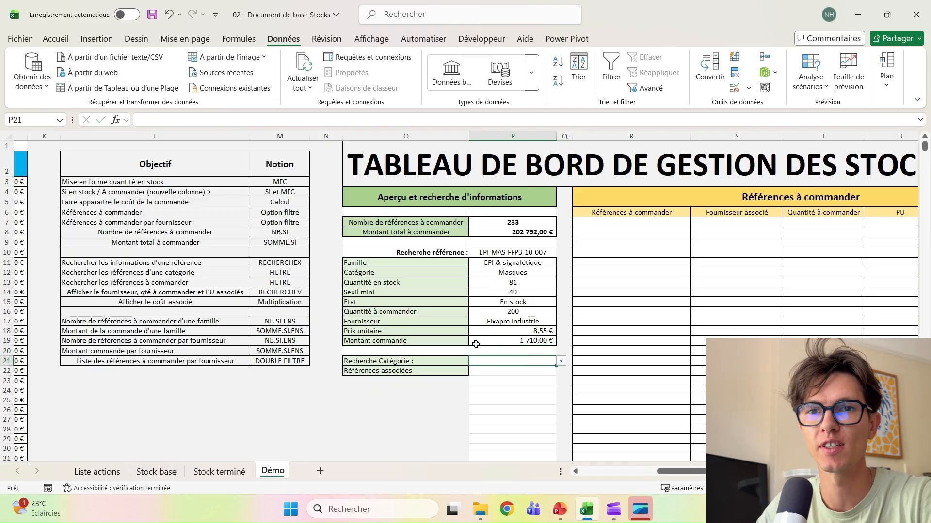
pyautogui.click(56, 39)
pyautogui.click(500, 56)
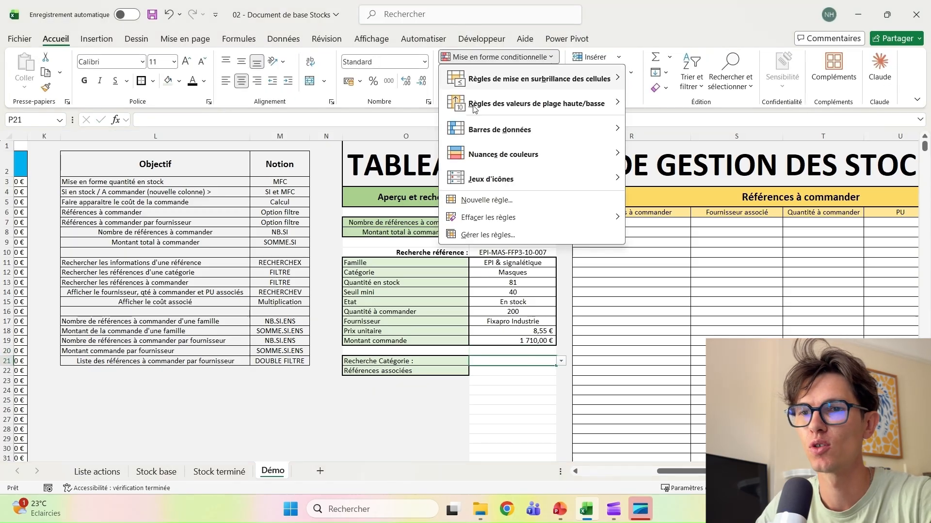
pyautogui.click(511, 203)
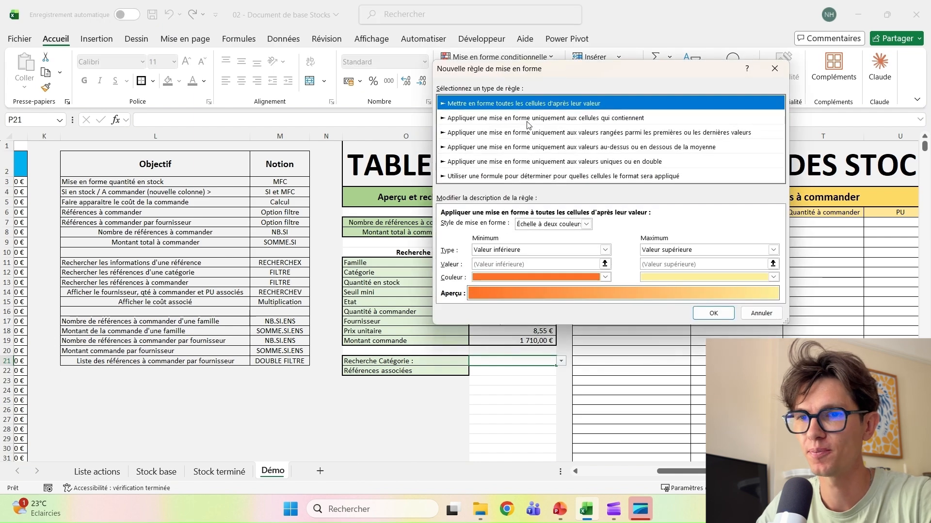
pyautogui.click(528, 119)
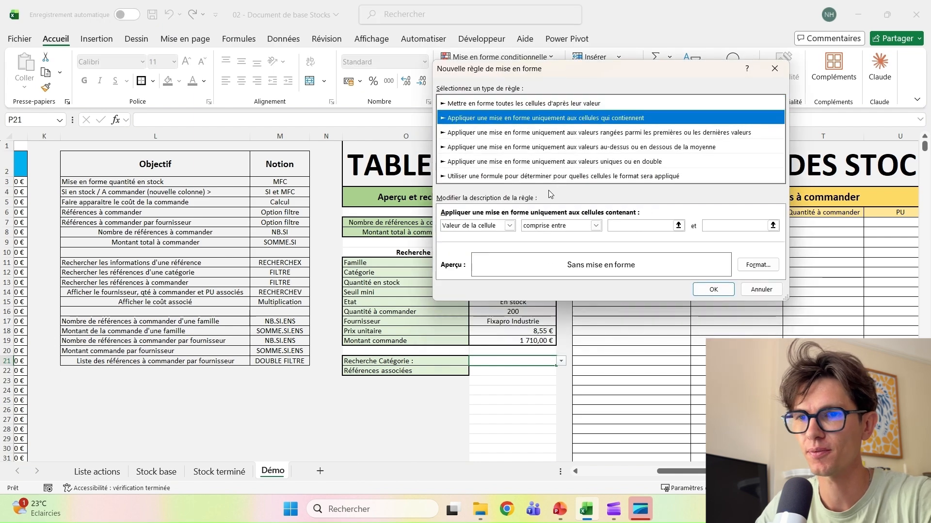
pyautogui.click(463, 227)
pyautogui.click(493, 261)
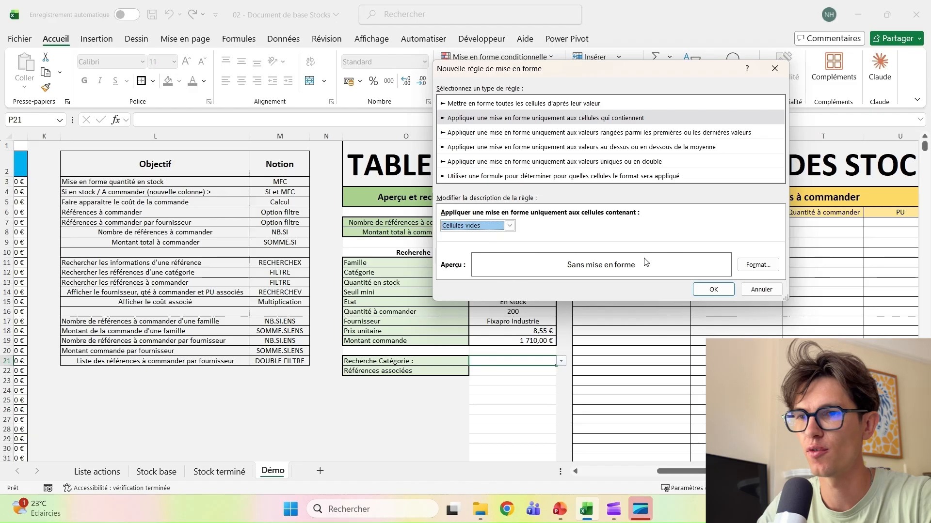
# Step: Give the empty-cell rule a yellow fill, apply it to P21, and test it by choosing Rivets in the category dropdown
pyautogui.click(758, 265)
pyautogui.click(494, 153)
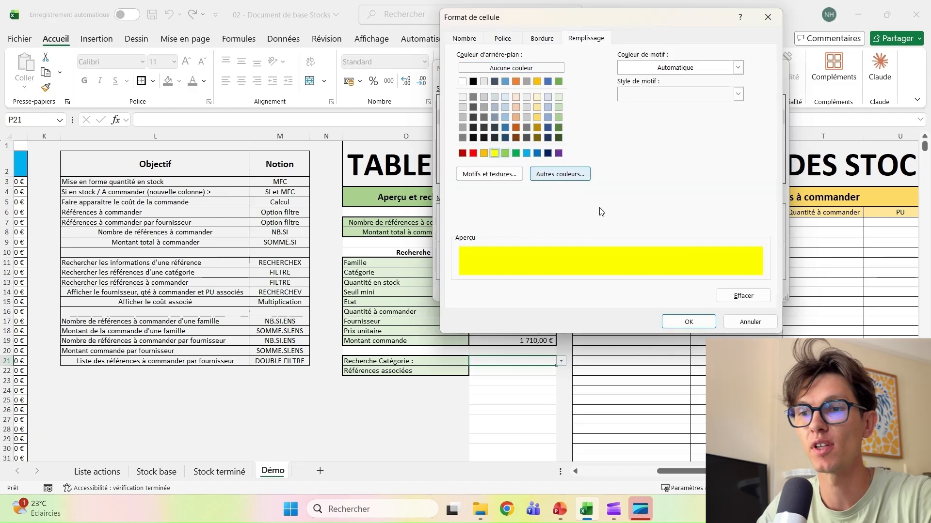
pyautogui.click(702, 321)
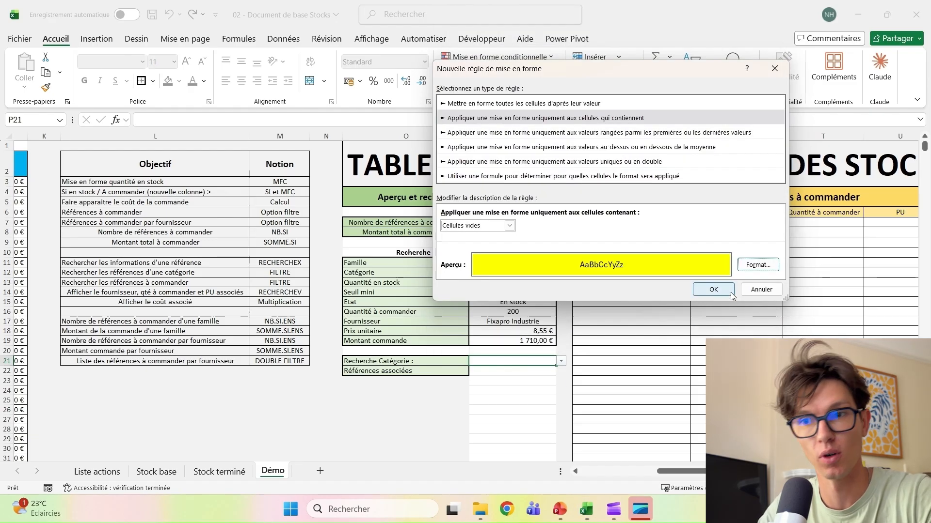
pyautogui.click(713, 290)
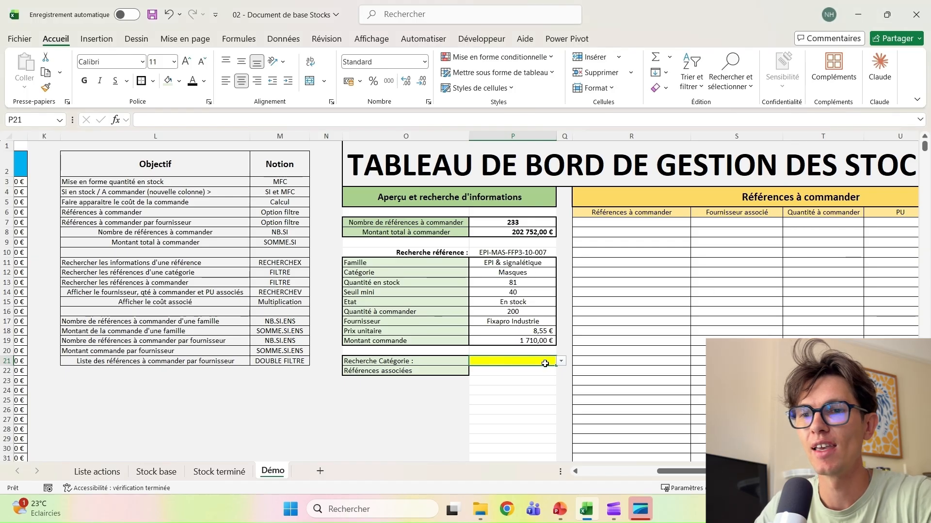
pyautogui.click(562, 361)
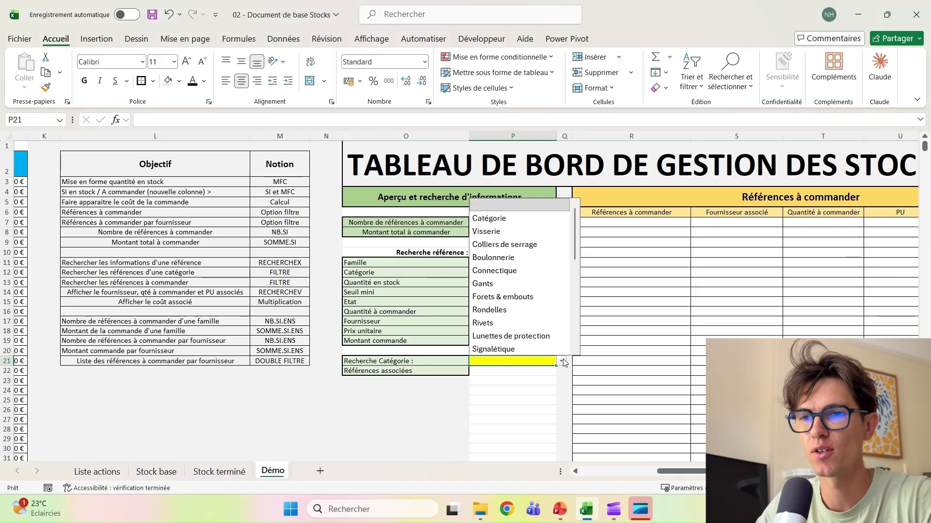
pyautogui.click(511, 323)
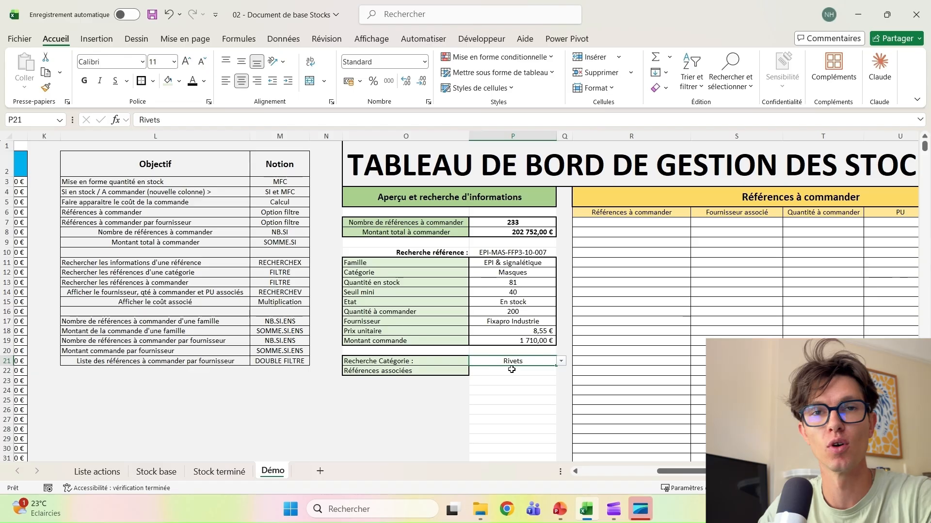
# Step: Enter =FILTRE(A:A;C:C=P21) in the Références associées cell P22 to list the references of the chosen category
pyautogui.click(511, 370)
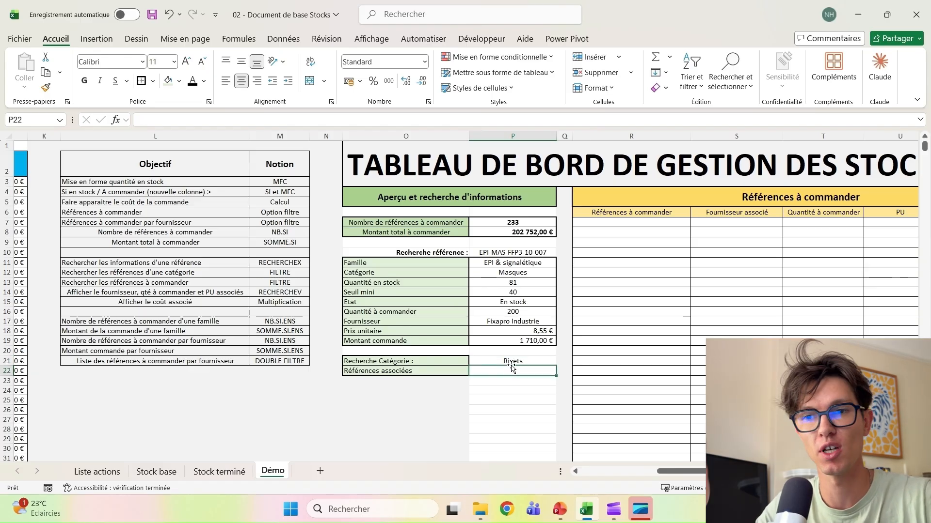
pyautogui.write('=fil')
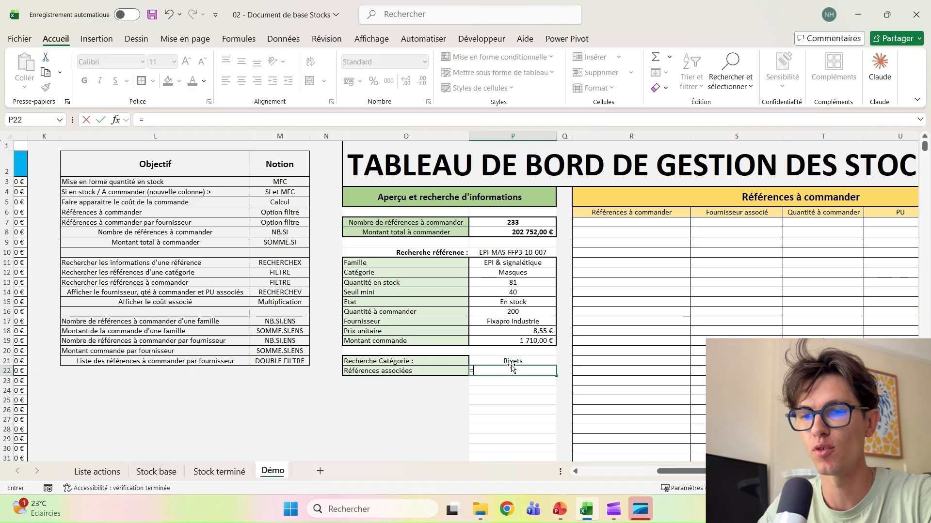
pyautogui.hscroll(-5, 766, 301)
pyautogui.write('tre(')
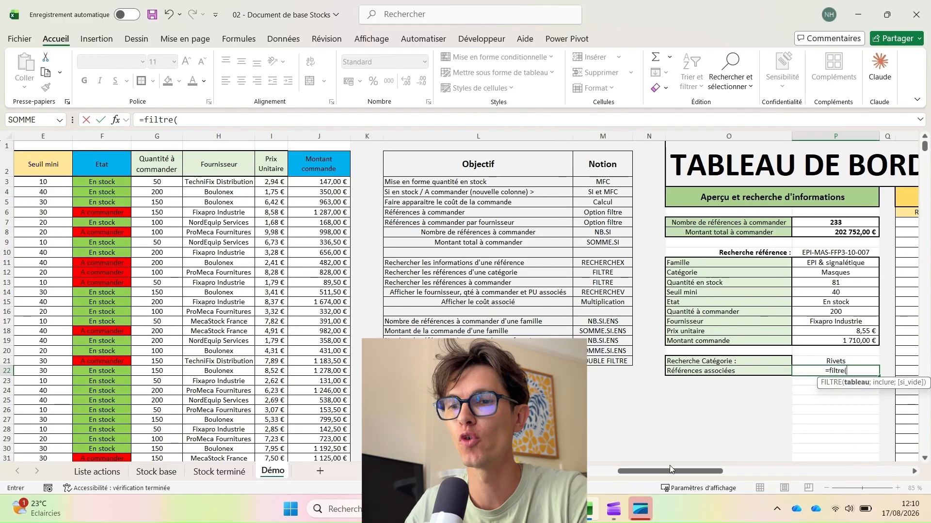
pyautogui.moveTo(670, 469); pyautogui.dragTo(633, 469)
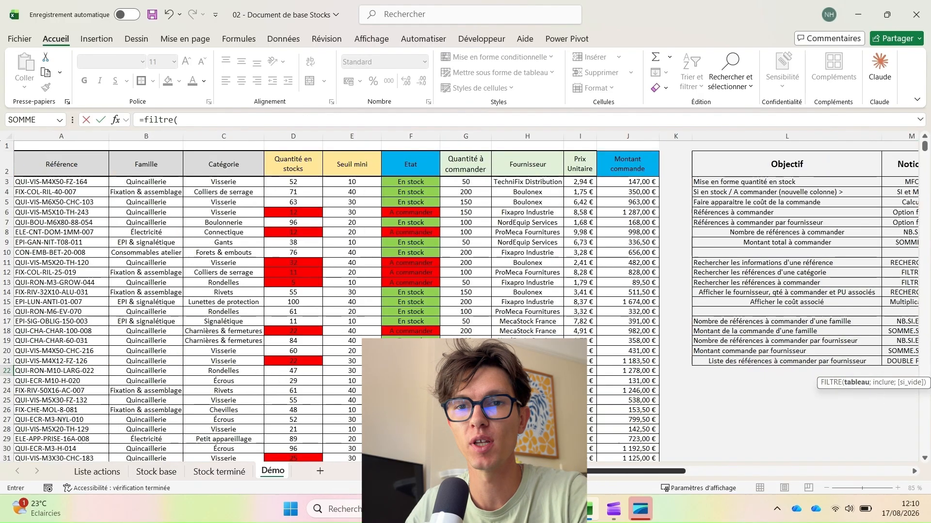
pyautogui.click(94, 137)
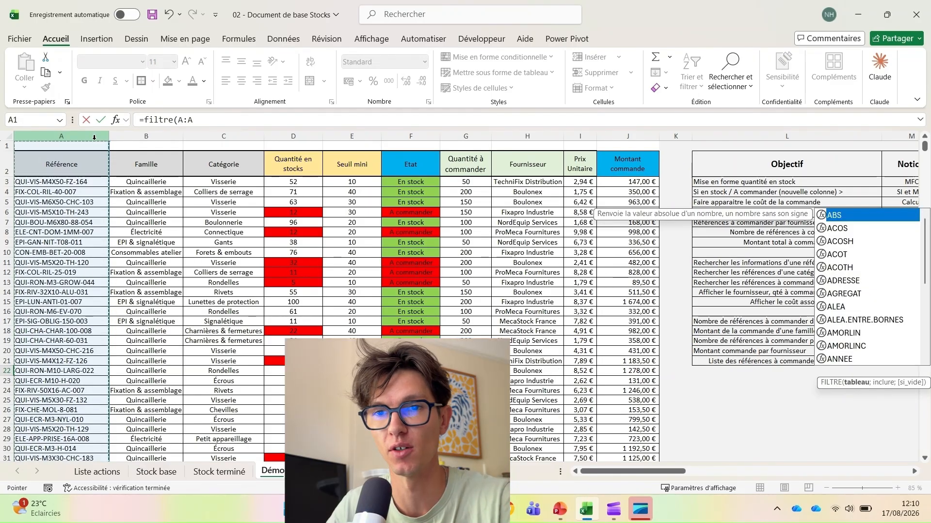
pyautogui.write(';')
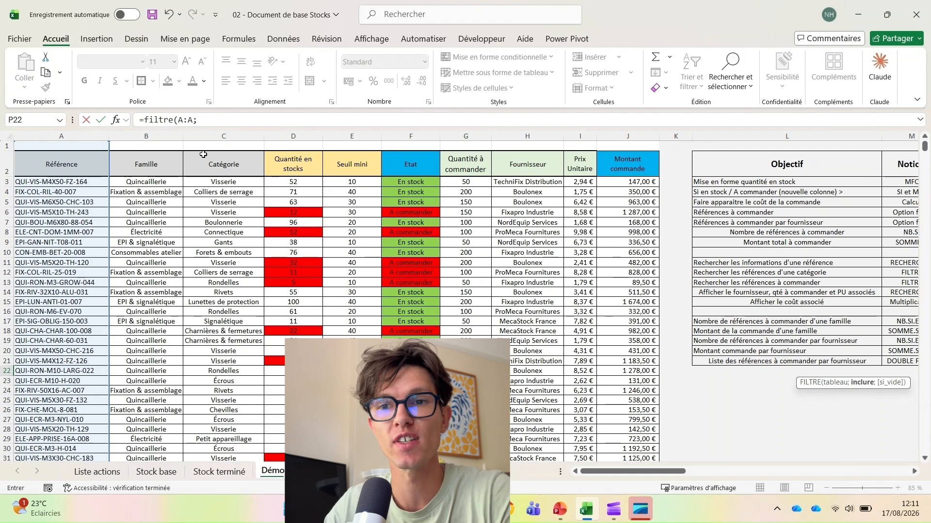
pyautogui.click(211, 136)
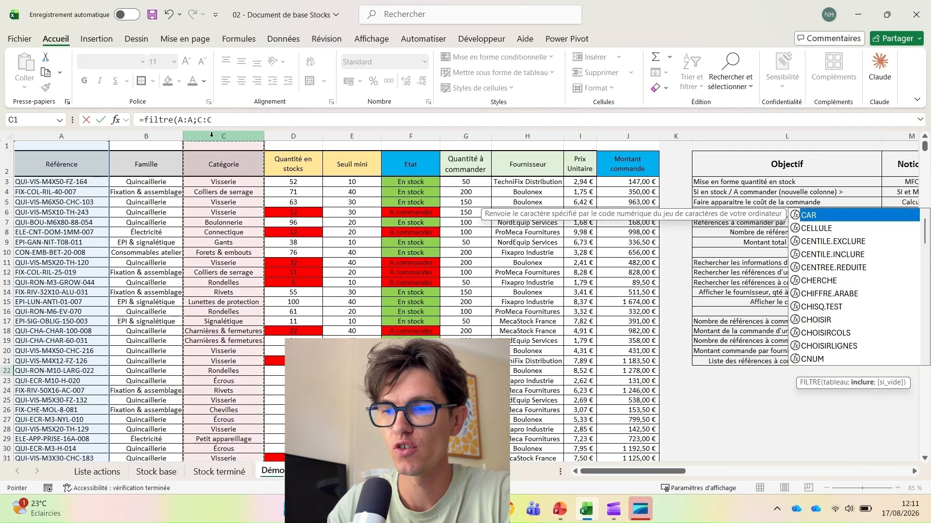
pyautogui.write('=')
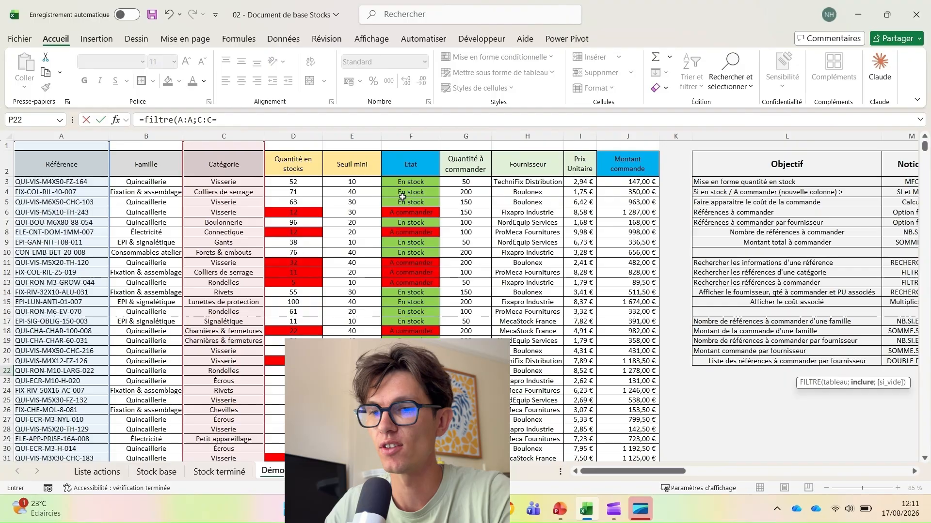
pyautogui.moveTo(630, 471); pyautogui.dragTo(683, 444)
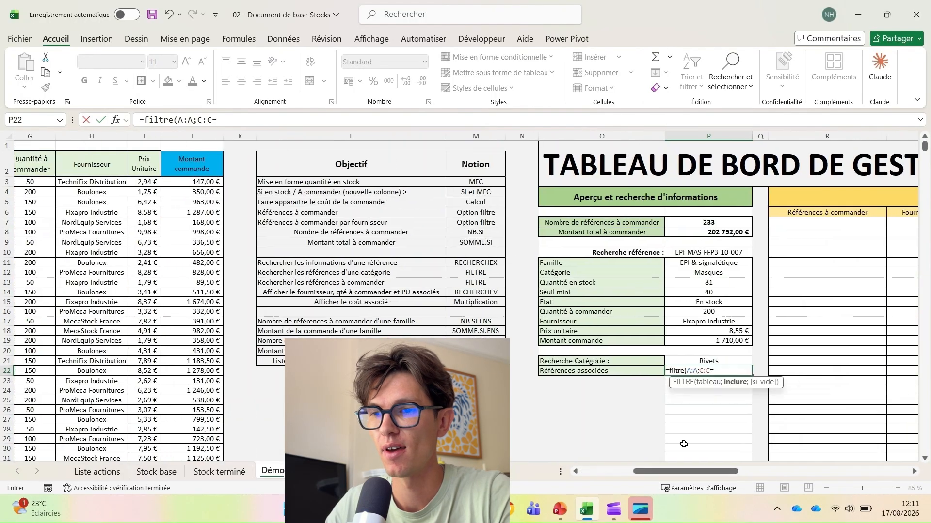
pyautogui.click(707, 360)
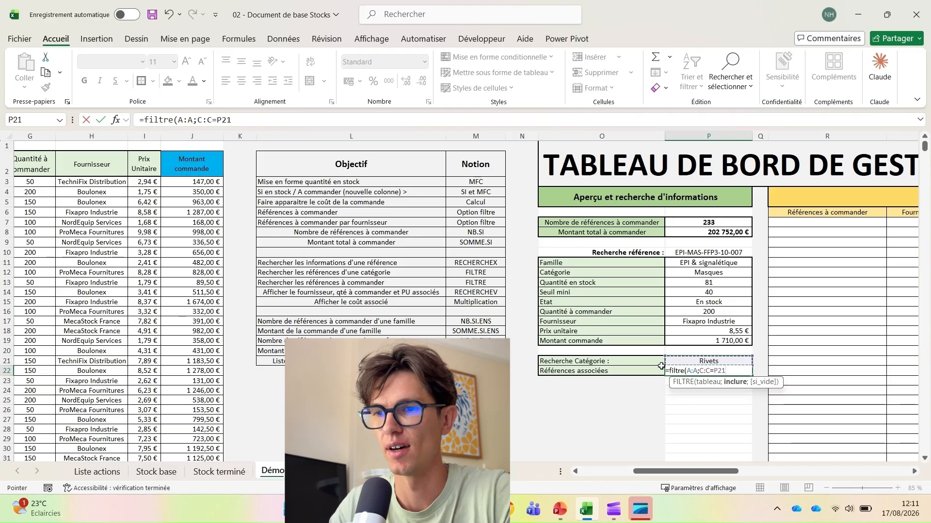
pyautogui.write(')')
pyautogui.press('Return')
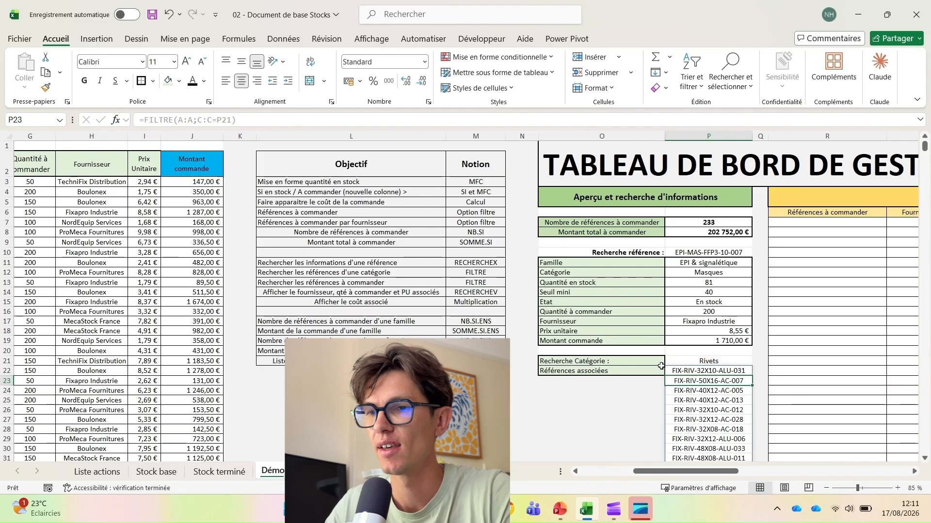
# Step: Test the filtered reference list by choosing Rondelles, Vannes & robinets and Signalétique in turn in P21
pyautogui.scroll(-2, 688, 379)
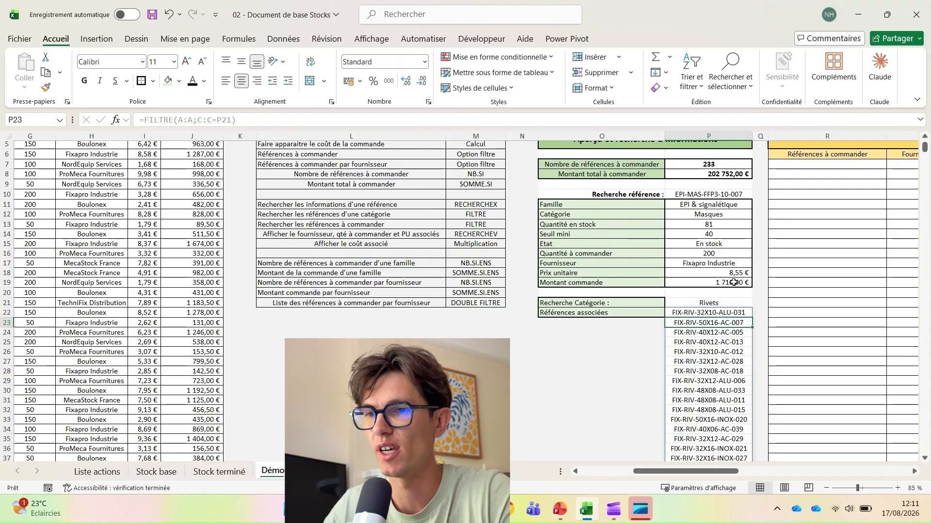
pyautogui.click(733, 302)
pyautogui.click(757, 305)
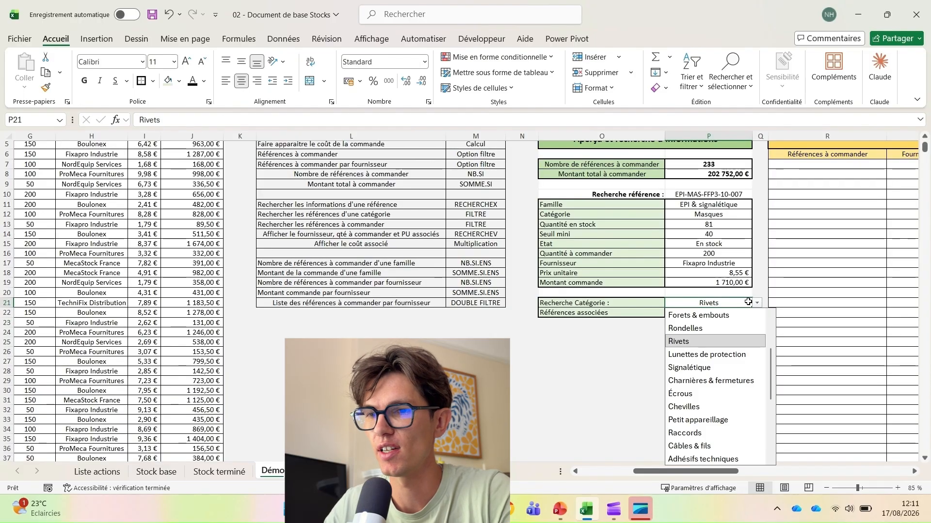
pyautogui.click(739, 326)
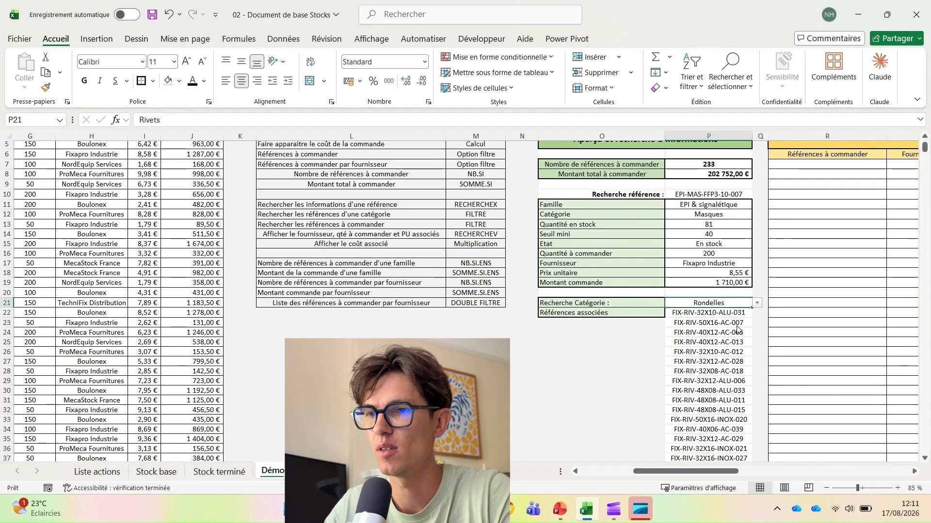
pyautogui.click(757, 303)
pyautogui.scroll(-3, 718, 388)
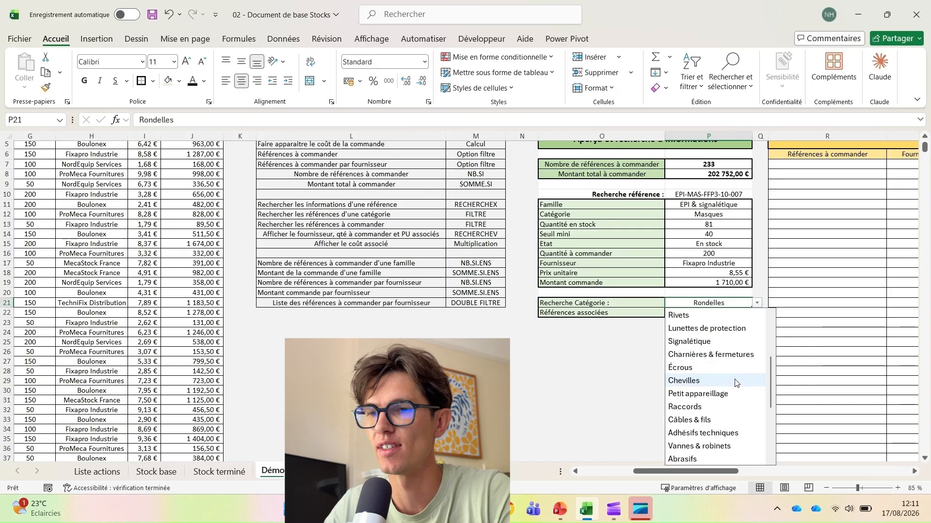
pyautogui.click(714, 443)
pyautogui.scroll(-1, 714, 441)
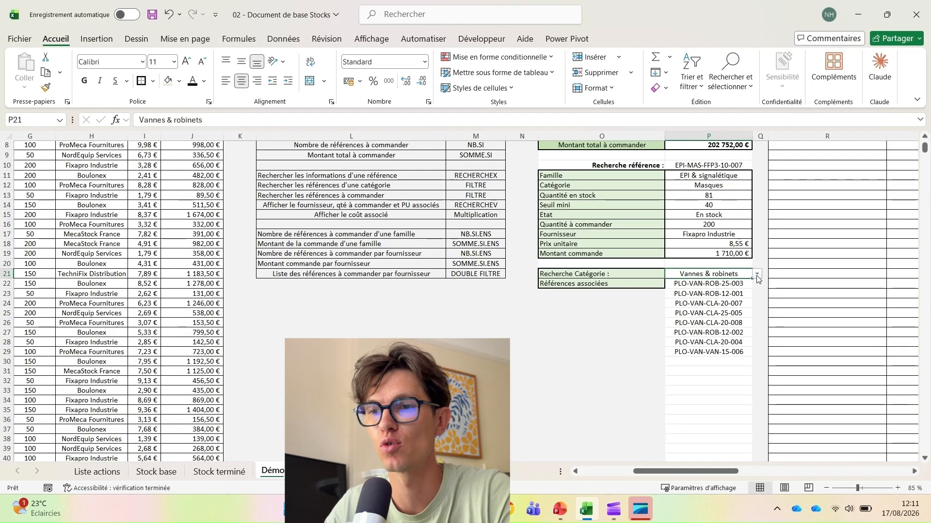
pyautogui.click(757, 274)
pyautogui.click(738, 326)
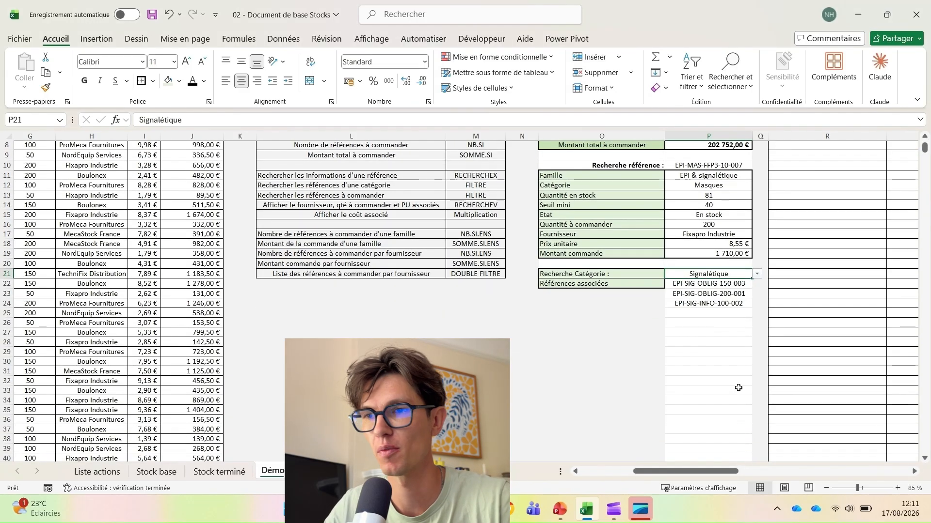
# Step: Set the Recherche Catégorie cell P21 back to Rivets
pyautogui.scroll(3, 739, 388)
pyautogui.click(722, 372)
pyautogui.click(722, 400)
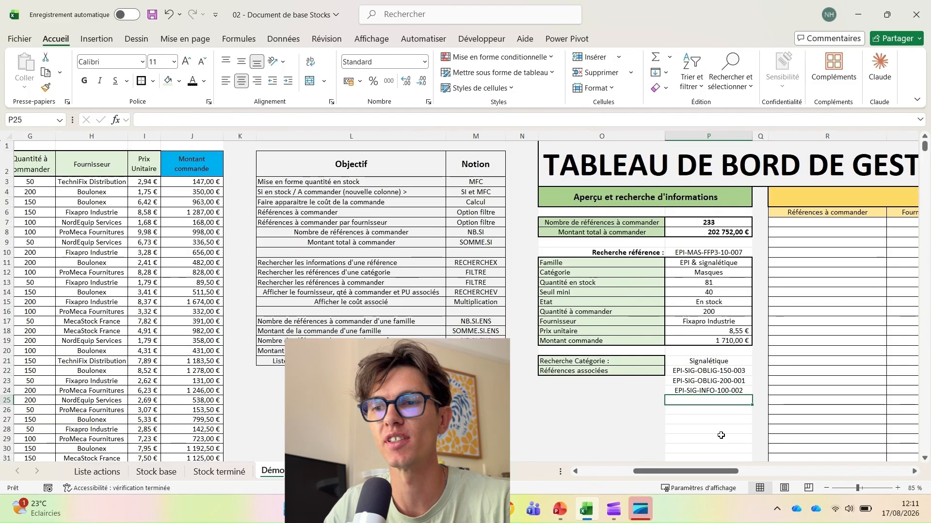
pyautogui.click(737, 371)
pyautogui.click(736, 361)
pyautogui.click(756, 362)
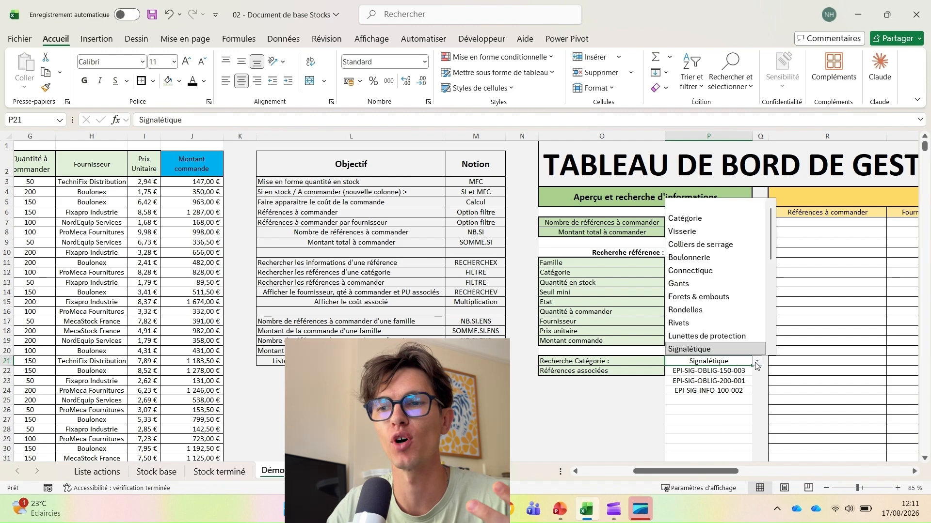
pyautogui.click(731, 323)
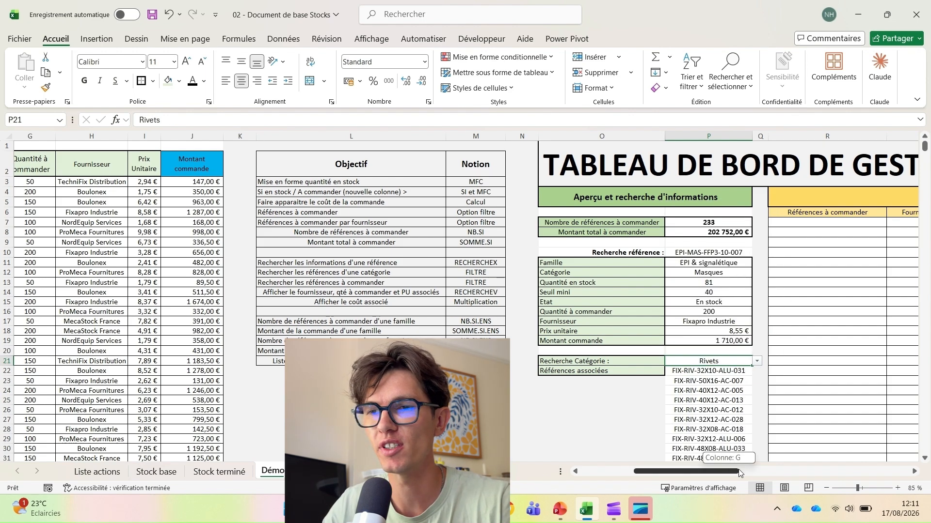
# Step: Enter =FILTRE(A:A;F:F="A commander") in the Références à commander cell R7 and look through the resulting list
pyautogui.hscroll(5, 757, 458)
pyautogui.click(567, 228)
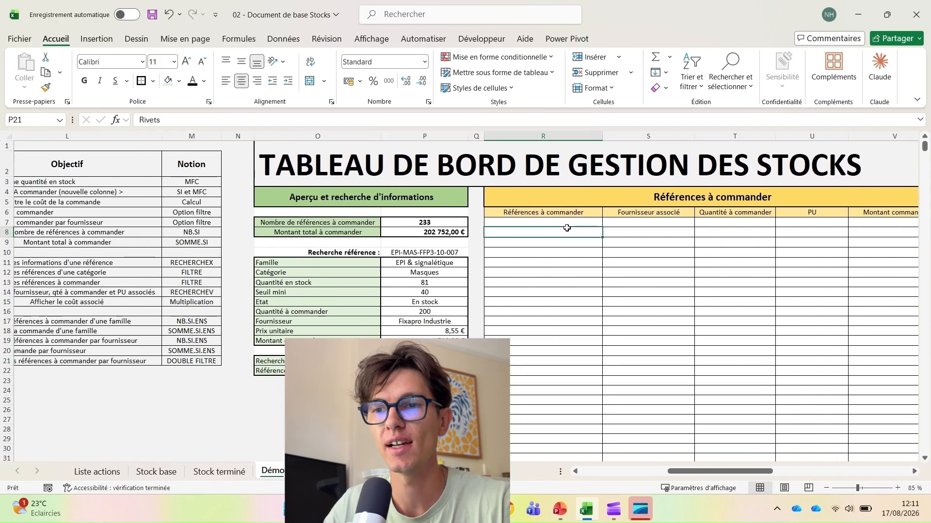
pyautogui.click(569, 222)
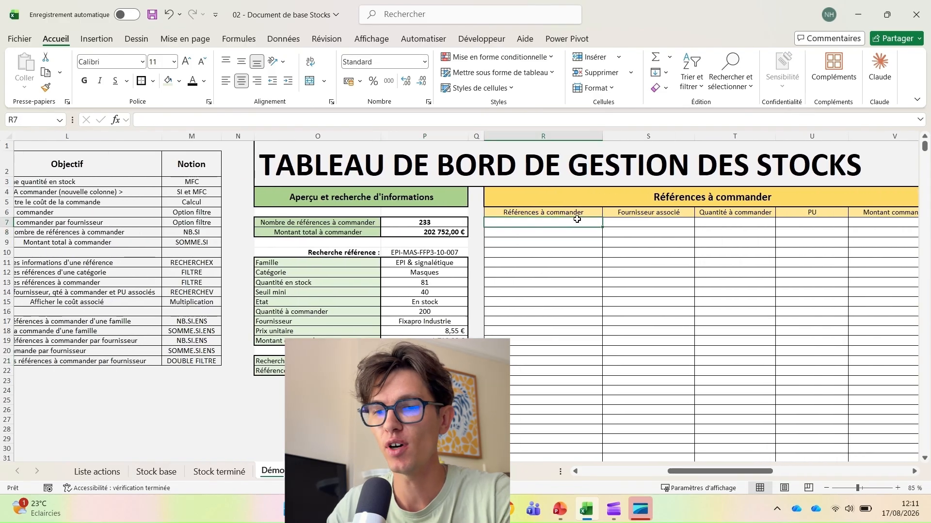
pyautogui.write('=filtr')
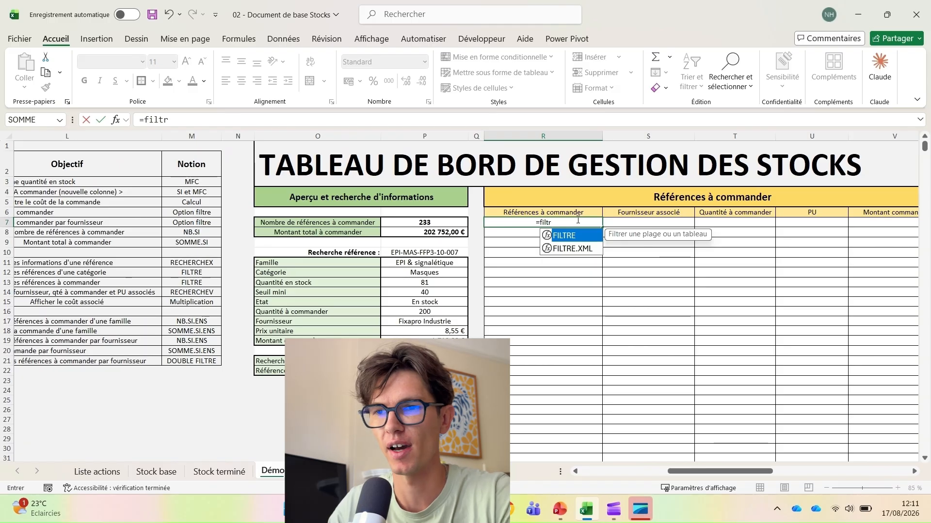
pyautogui.press('Tab')
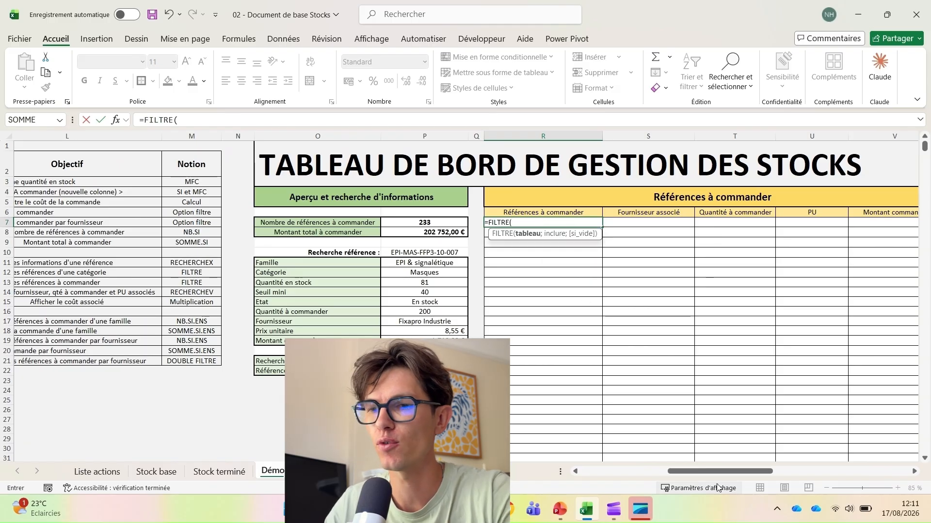
pyautogui.moveTo(723, 472); pyautogui.dragTo(627, 472)
pyautogui.click(90, 137)
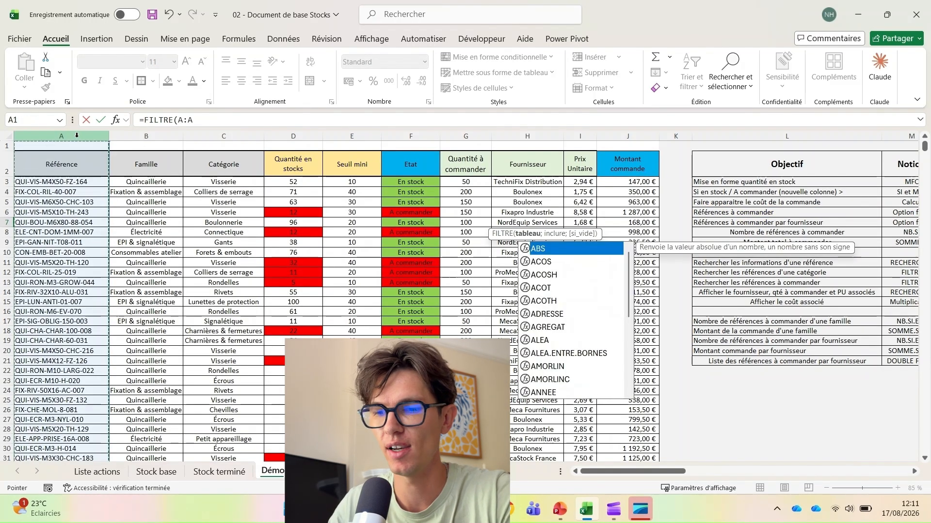
pyautogui.write(';')
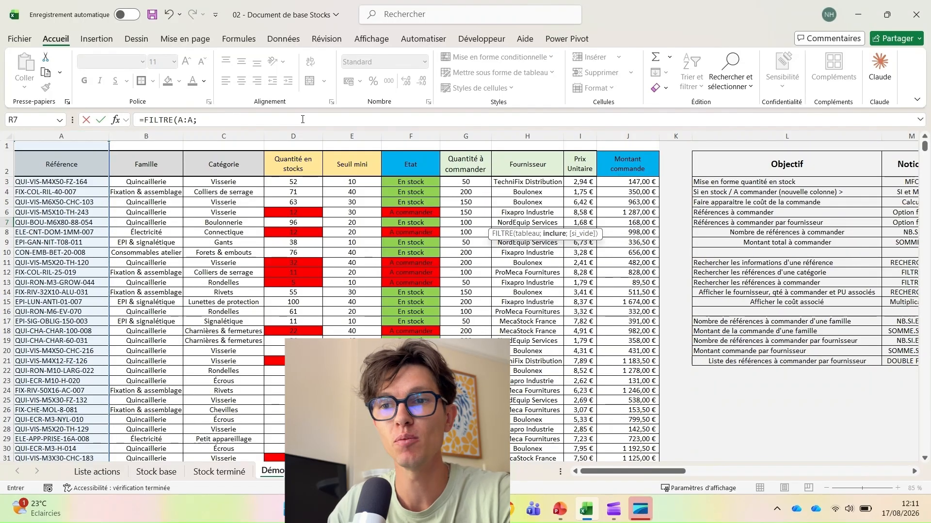
pyautogui.click(402, 136)
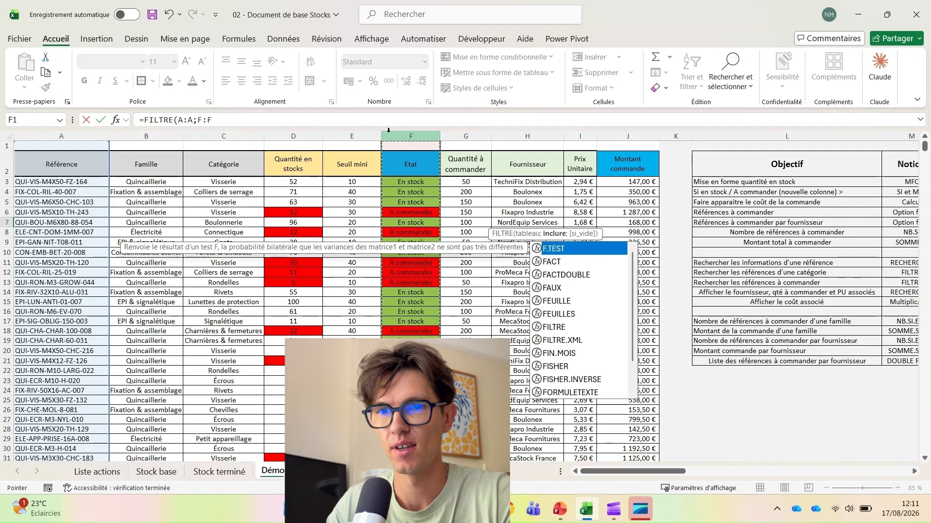
pyautogui.write('=')
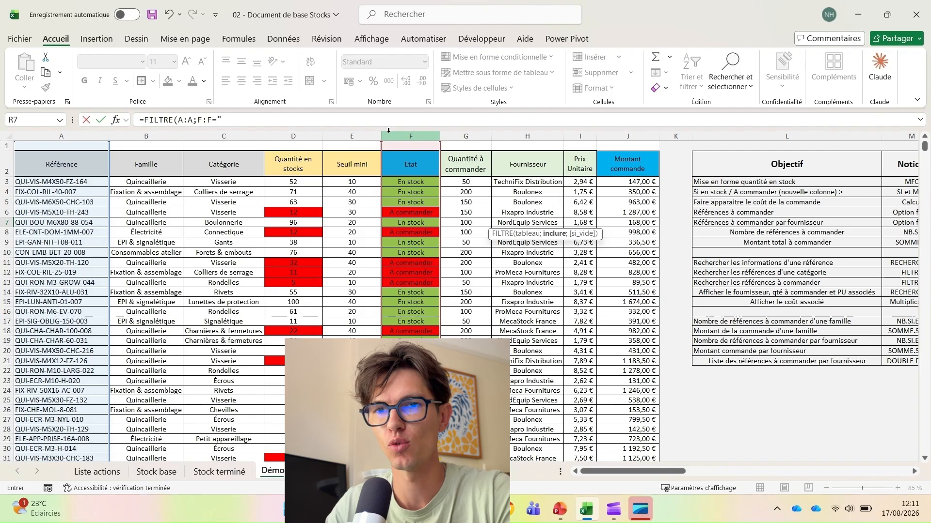
pyautogui.write('"A commander"')
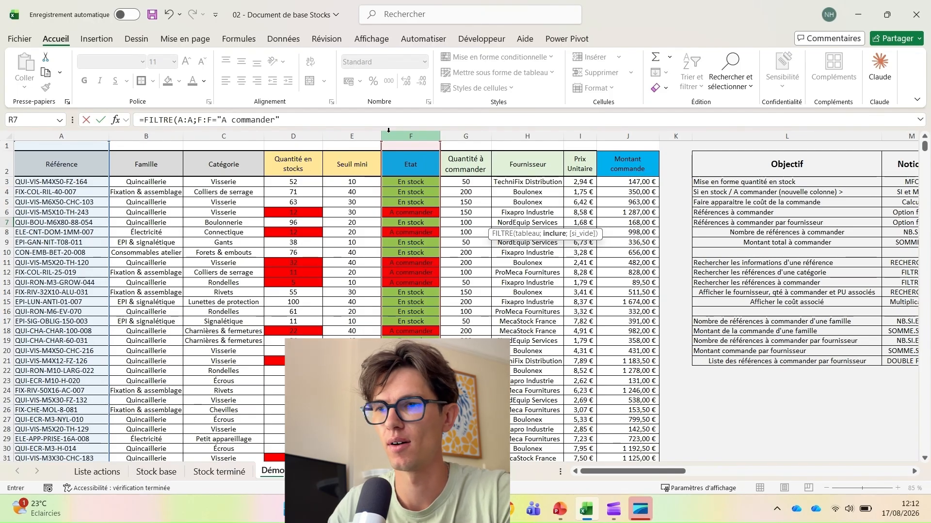
pyautogui.press('Return')
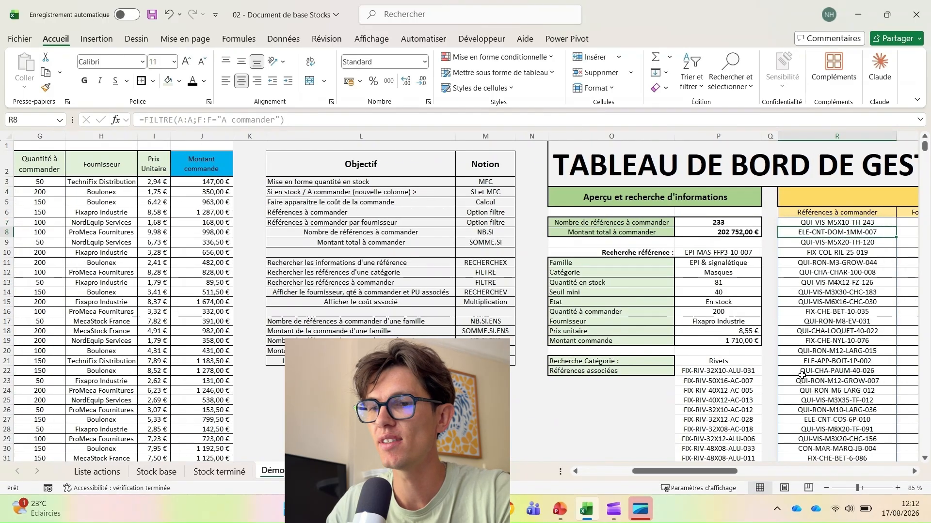
pyautogui.moveTo(734, 469); pyautogui.dragTo(770, 469)
pyautogui.scroll(-20, 612, 329)
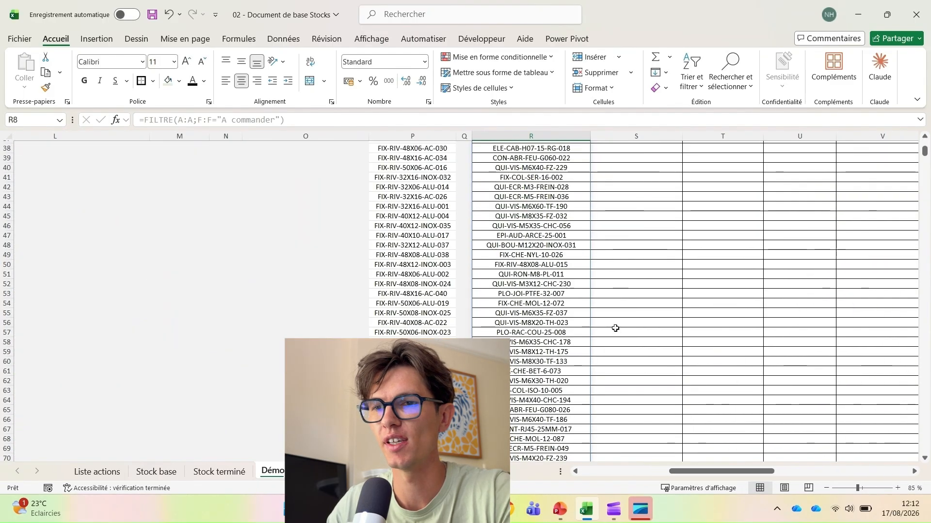
pyautogui.scroll(20, 612, 329)
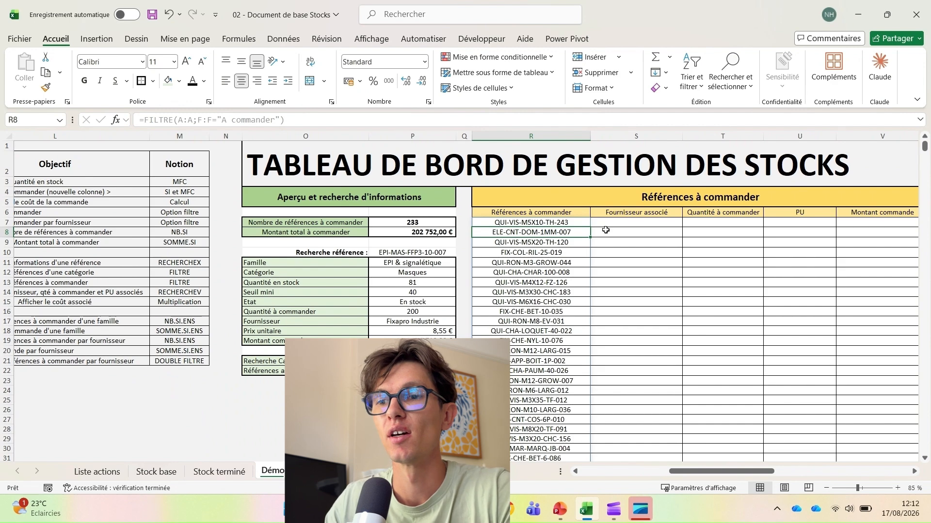
# Step: Begin a RECHERCHEV formula in the Fournisseur associé cell S7, looking up R7 in the table columns A:J
pyautogui.click(627, 229)
pyautogui.click(627, 223)
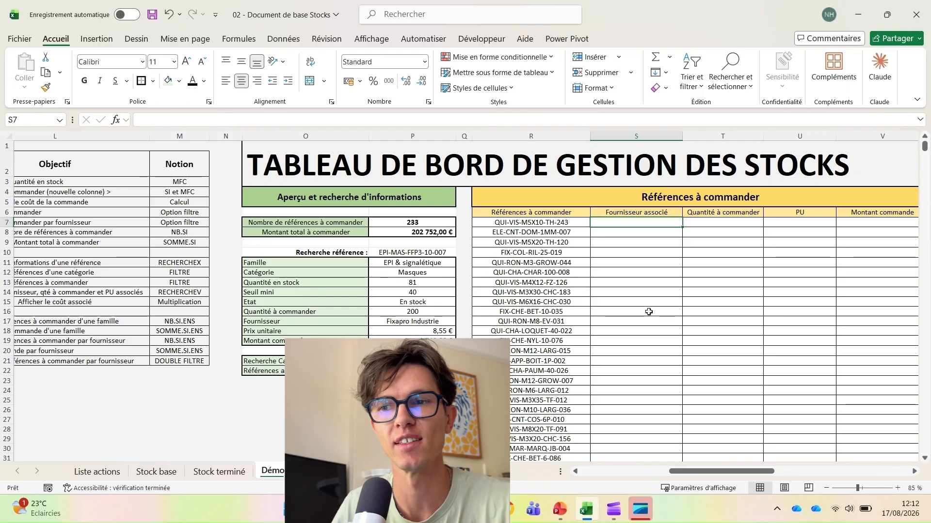
pyautogui.write('=recherche')
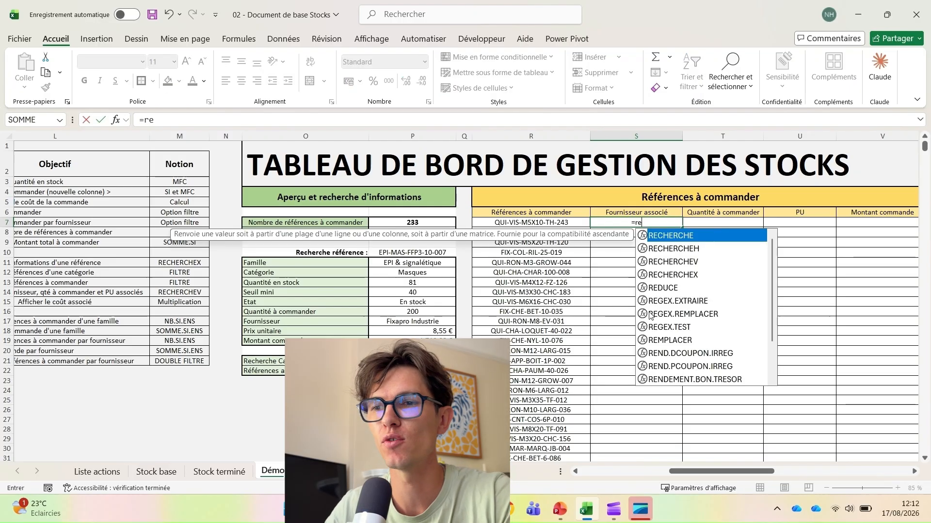
pyautogui.press('Down')
pyautogui.press('Down')
pyautogui.press('Tab')
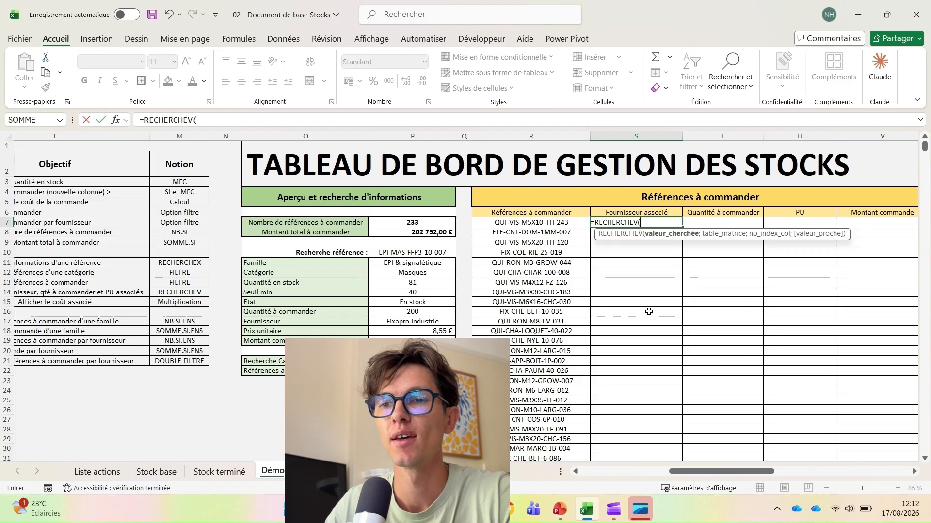
pyautogui.click(533, 223)
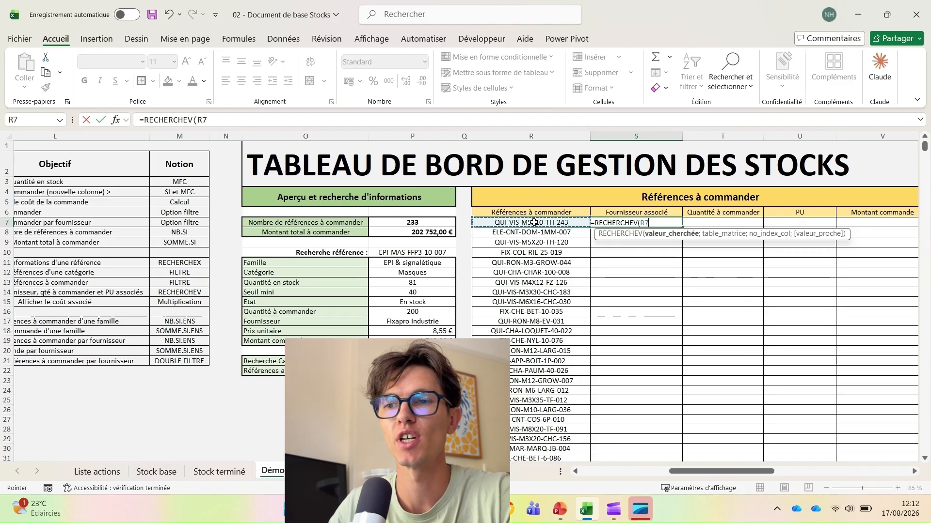
pyautogui.write(';')
pyautogui.hscroll(-10, 534, 223)
pyautogui.moveTo(47, 135); pyautogui.dragTo(625, 160)
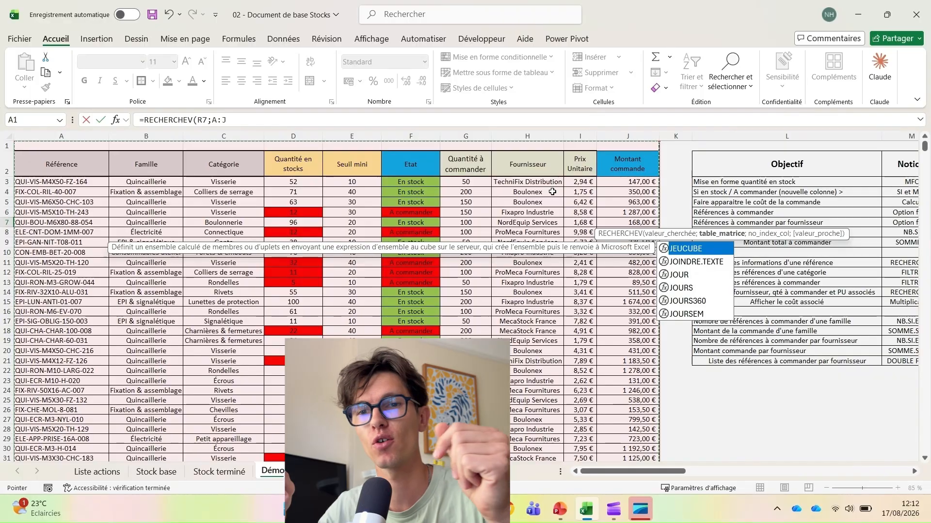
pyautogui.write(';')
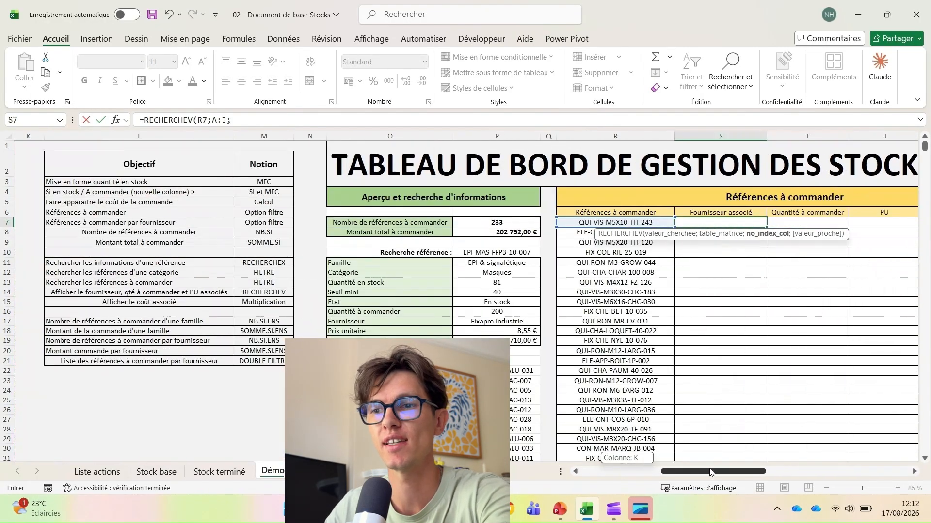
# Step: Complete the S7 lookup with column index 8 and exact match, giving =RECHERCHEV(R7;A:J;8;FAUX)
pyautogui.moveTo(708, 473); pyautogui.dragTo(628, 472)
pyautogui.click(352, 164)
pyautogui.click(313, 120)
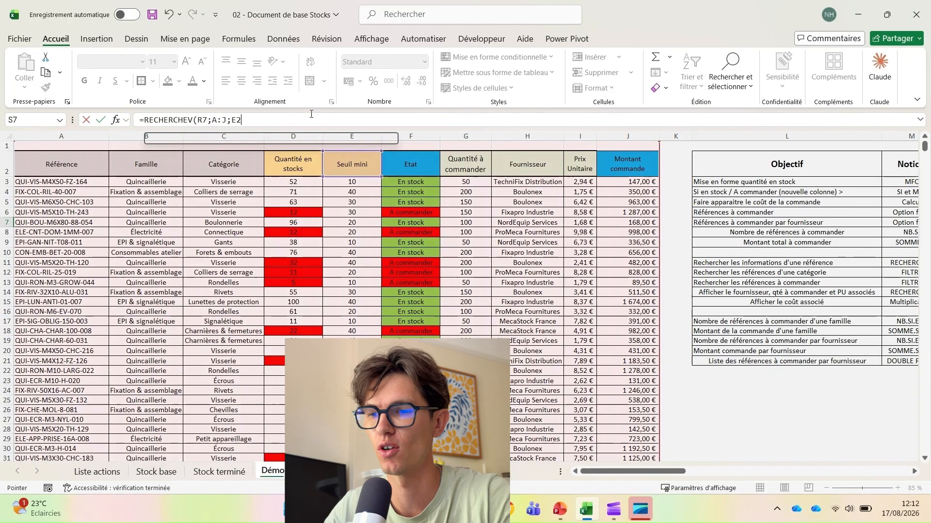
pyautogui.press('BackSpace')
pyautogui.press('BackSpace')
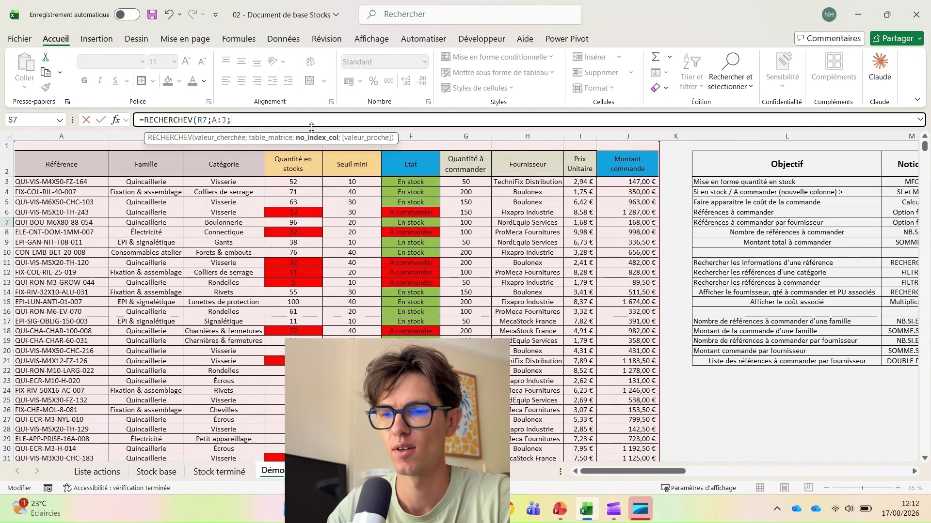
pyautogui.write('8;faux)')
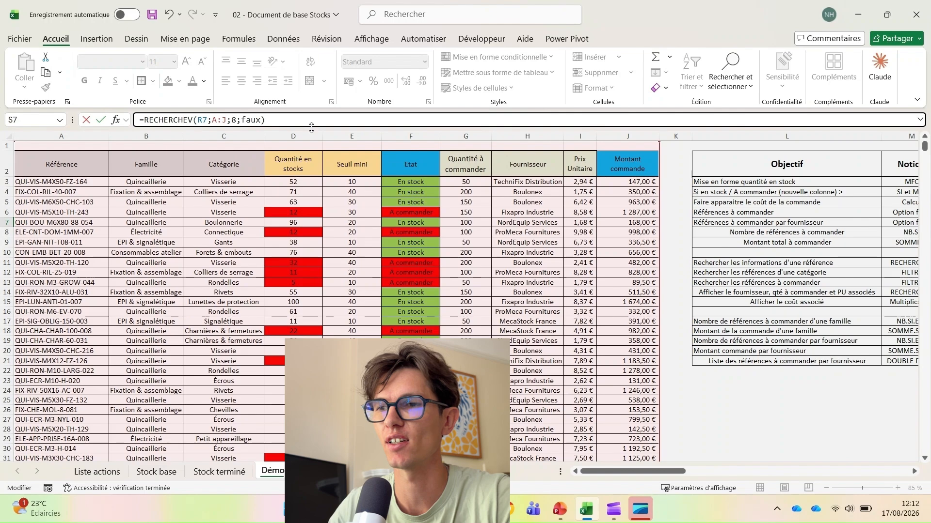
pyautogui.press('Return')
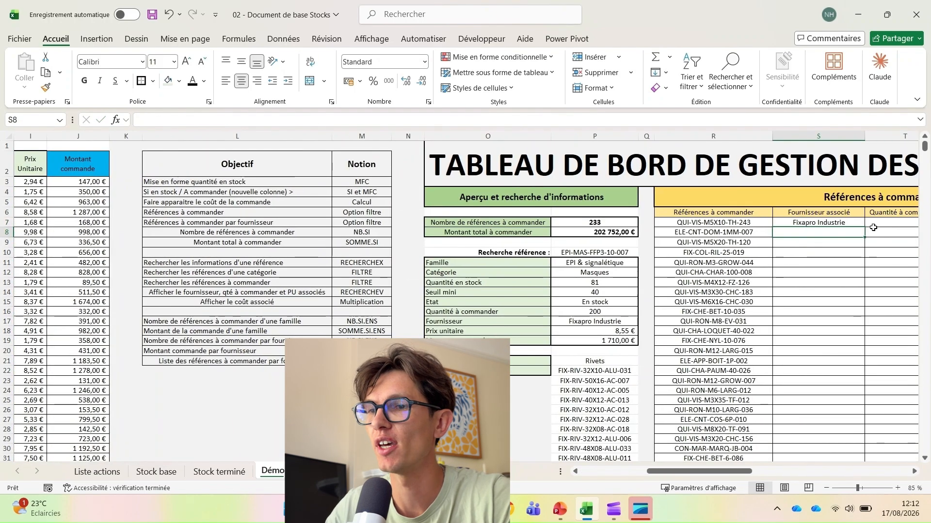
# Step: Fill the S7 supplier lookup down the Fournisseur associé column and reproduce its formula unchanged in T7
pyautogui.click(863, 220)
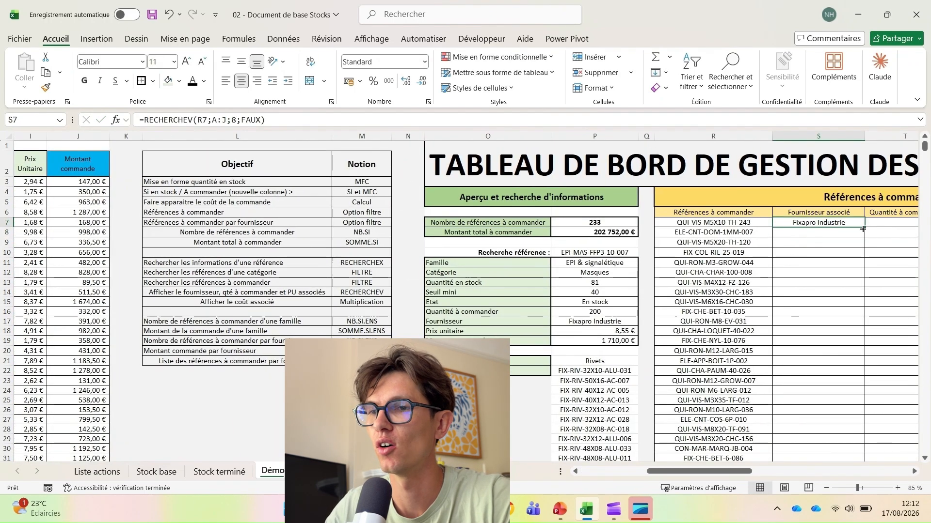
pyautogui.doubleClick(863, 229)
pyautogui.hscroll(3, 724, 237)
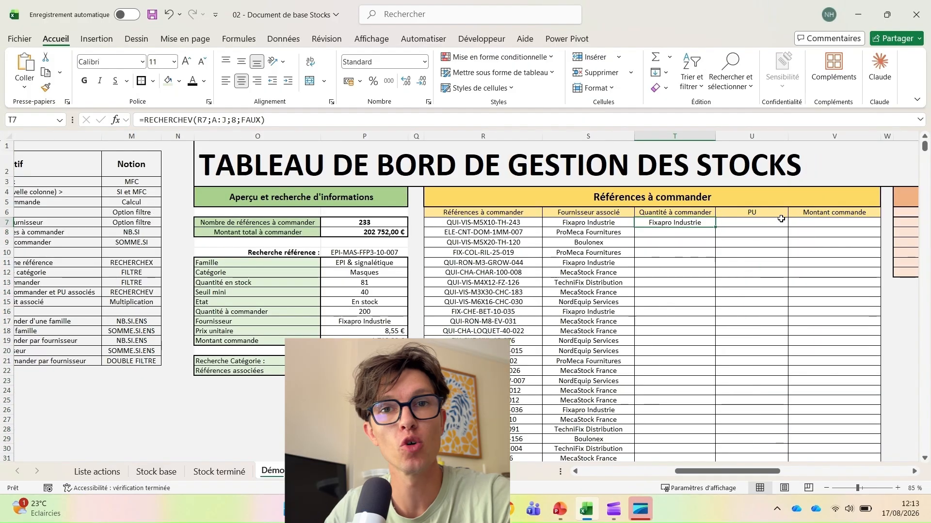
# Step: Put the same formula =RECHERCHEV(R7;A:J;8;FAUX) in the PU cell U7 and the Montant commande cell V7
pyautogui.click(746, 222)
pyautogui.doubleClick(746, 221)
pyautogui.write('=RECHERCHEV(R7;A:J;8;FAUX)')
pyautogui.press('Return')
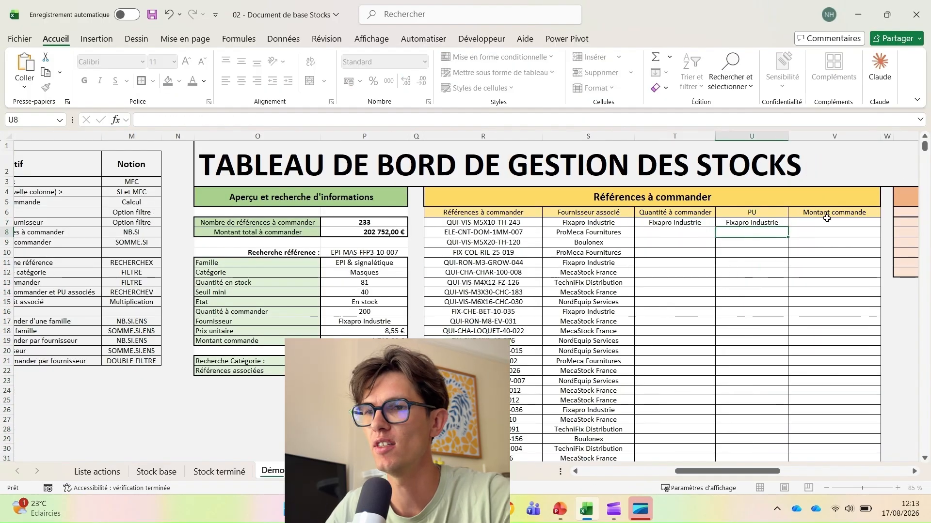
pyautogui.click(827, 221)
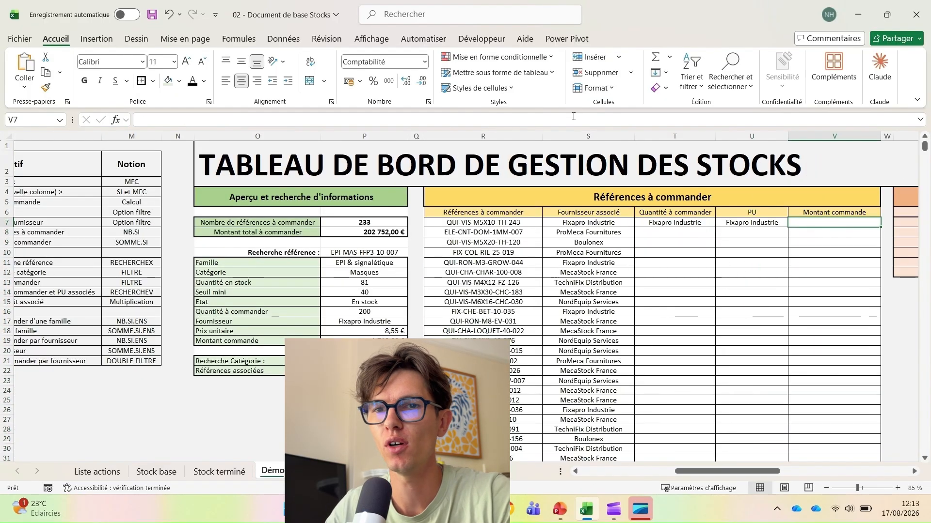
pyautogui.press('F2')
pyautogui.hotkey('ctrl', 'v')
pyautogui.press('Return')
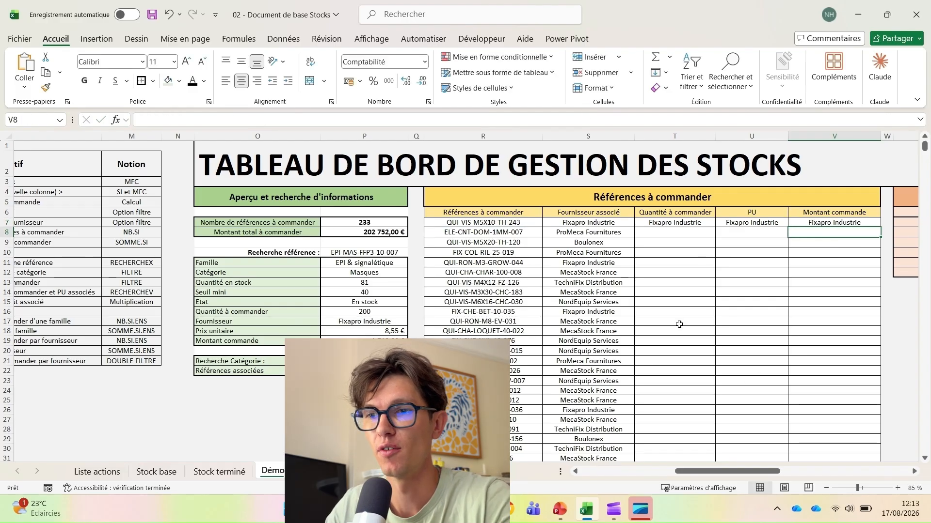
# Step: Check the source table's column order and set the column index in the Quantité à commander formula T7 to 7
pyautogui.click(676, 223)
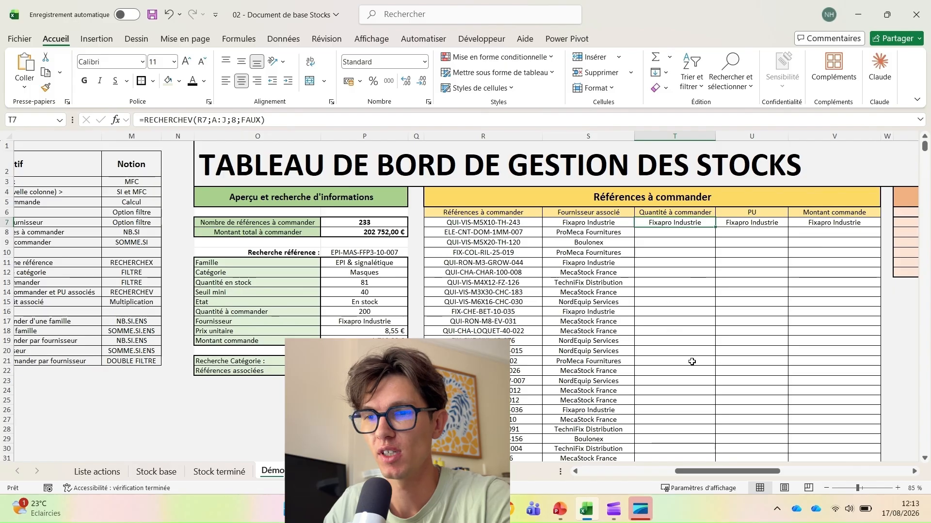
pyautogui.moveTo(722, 471); pyautogui.dragTo(533, 464)
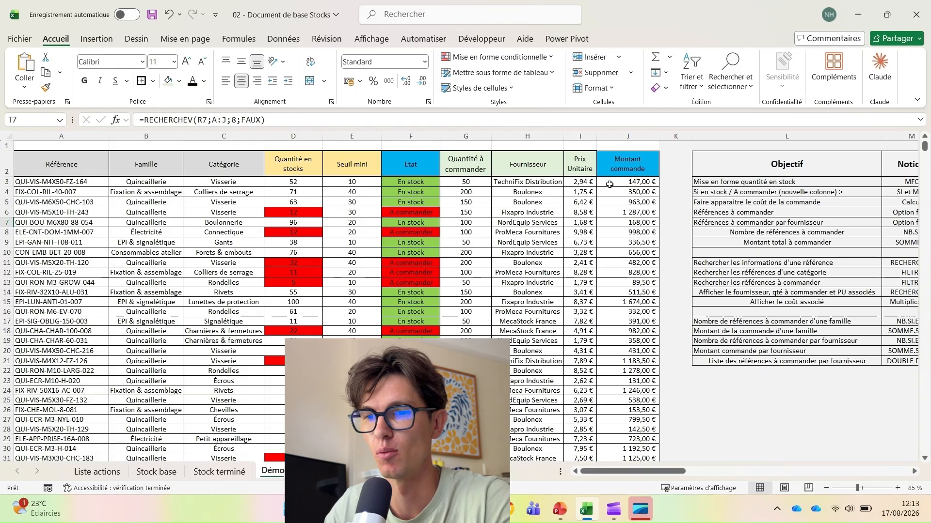
pyautogui.moveTo(604, 471); pyautogui.dragTo(711, 458)
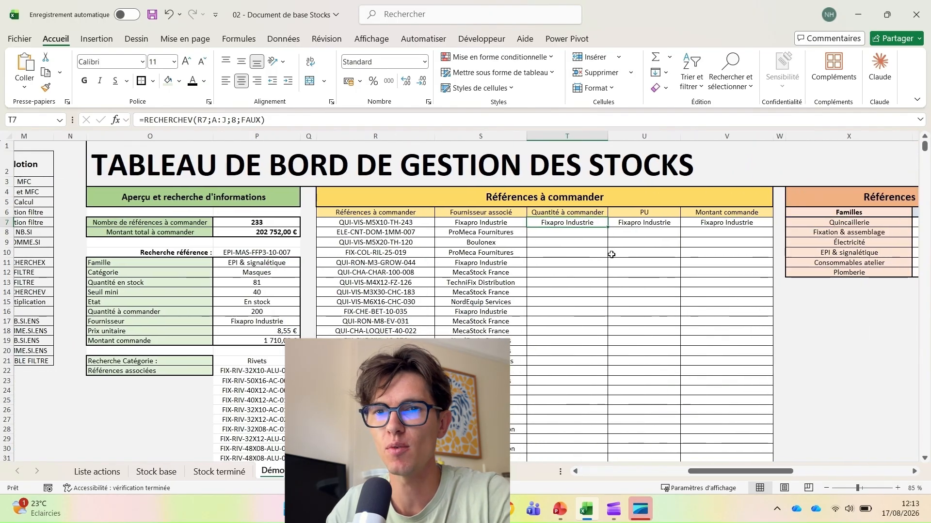
pyautogui.click(237, 120)
pyautogui.press('BackSpace')
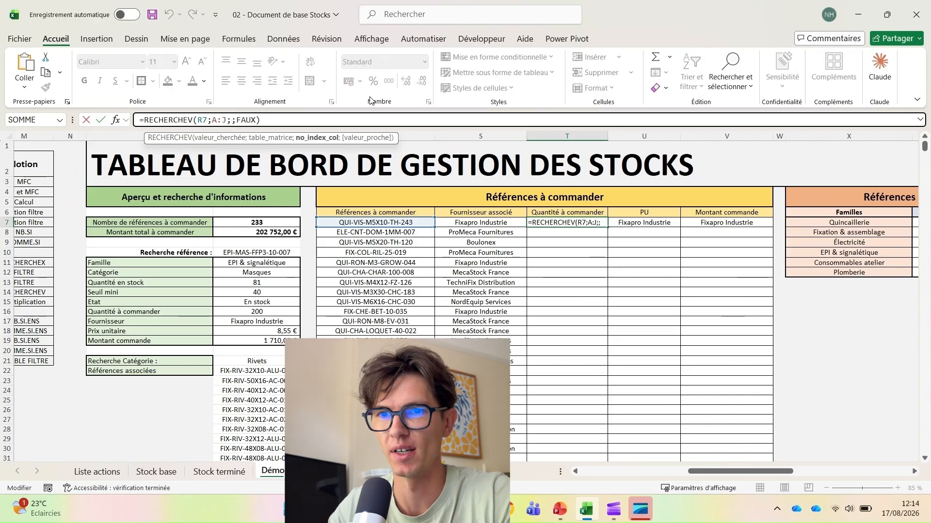
pyautogui.write('7')
pyautogui.press('Tab')
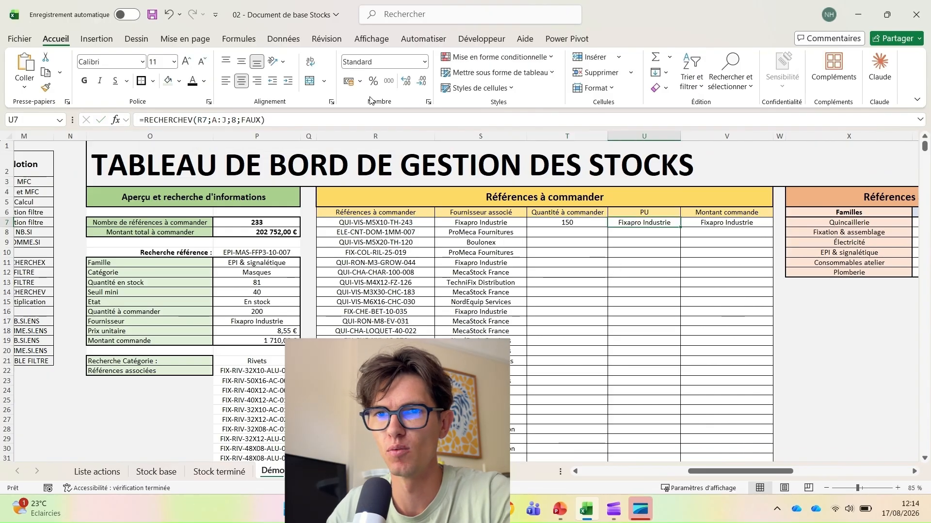
# Step: Set the column index in the PU formula U7 to 9
pyautogui.click(233, 122)
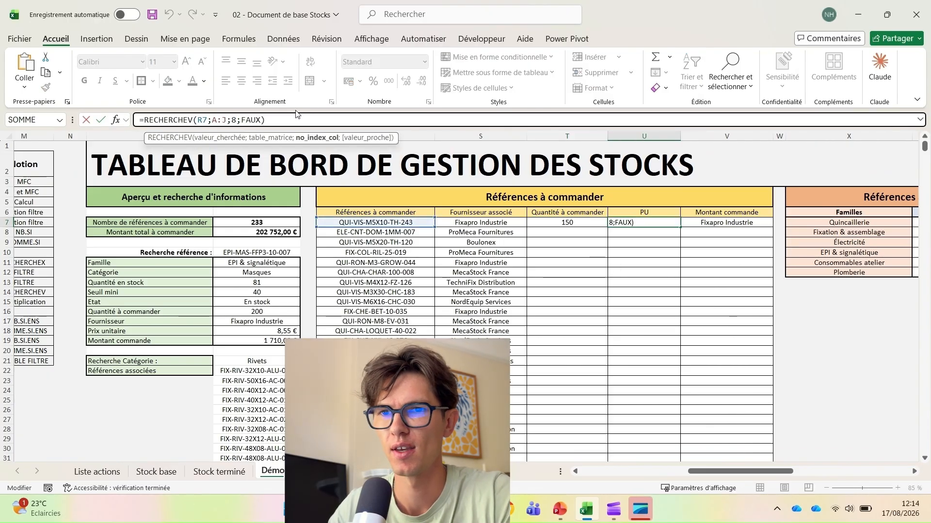
pyautogui.press('BackSpace')
pyautogui.write('9')
pyautogui.press('Tab')
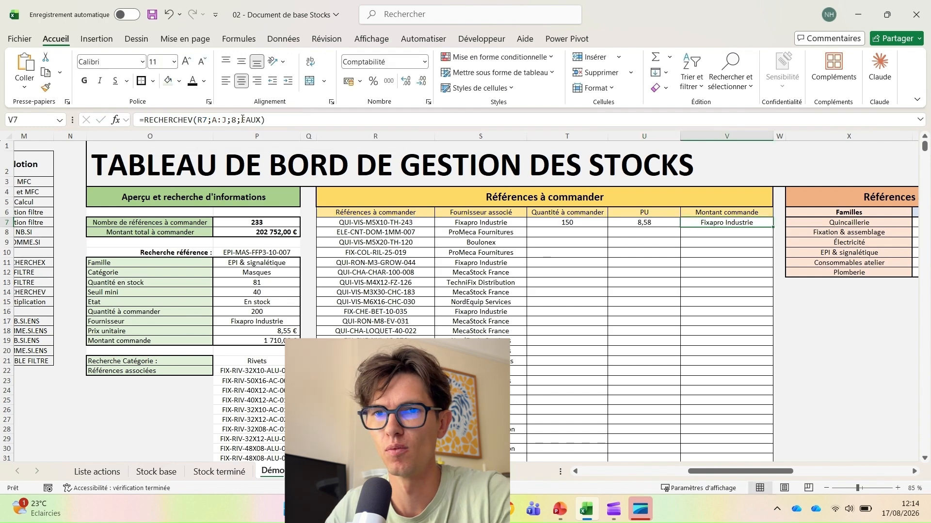
# Step: Set the column index in the Montant commande formula V7 to 10
pyautogui.click(235, 122)
pyautogui.press('BackSpace')
pyautogui.write('10')
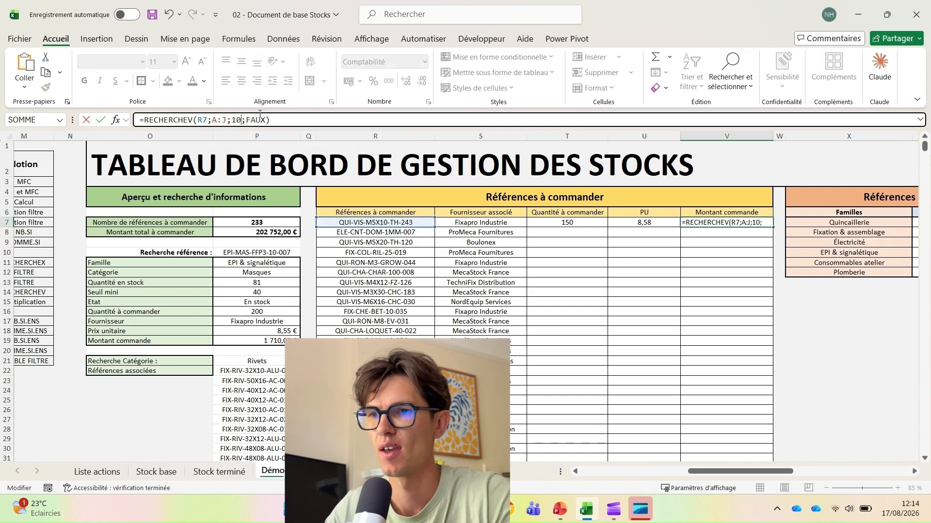
pyautogui.press('Return')
# Step: Fill the T7:V7 lookup formulas down the Quantité à commander, PU and Montant commande columns for all listed references
pyautogui.moveTo(576, 222); pyautogui.dragTo(738, 220)
pyautogui.doubleClick(772, 227)
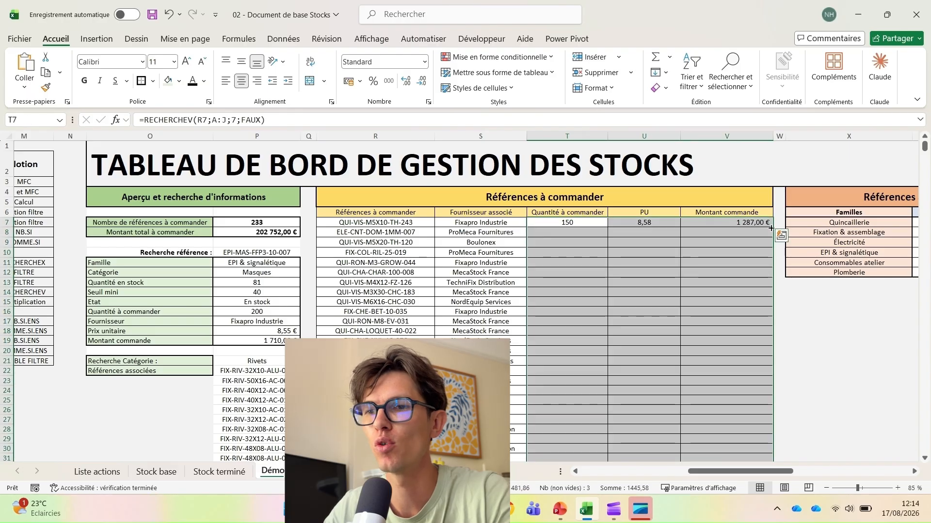
pyautogui.scroll(-5, 544, 348)
pyautogui.scroll(-6, 544, 348)
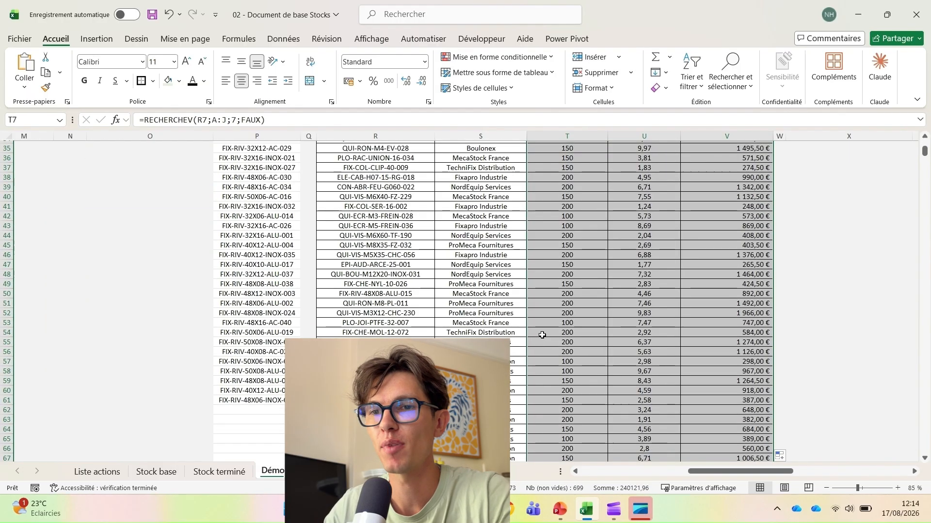
pyautogui.click(540, 333)
pyautogui.scroll(12, 539, 330)
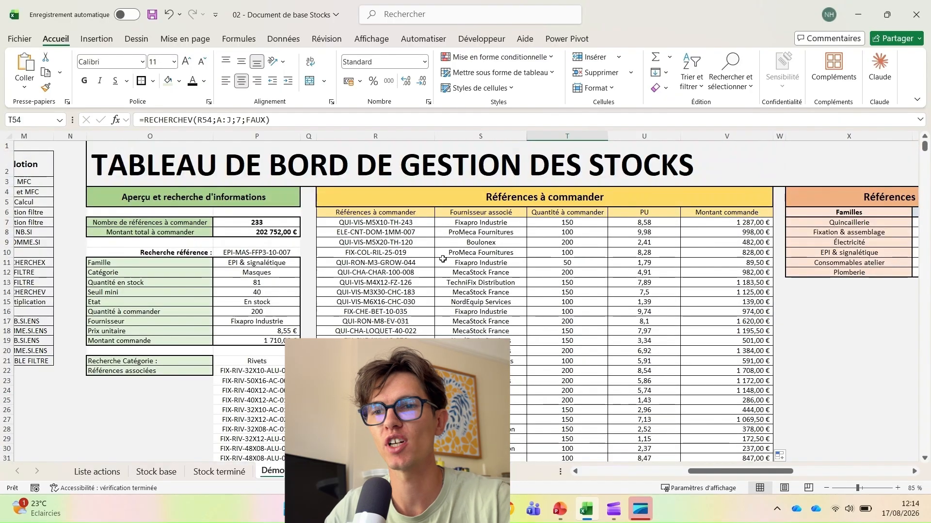
pyautogui.click(512, 249)
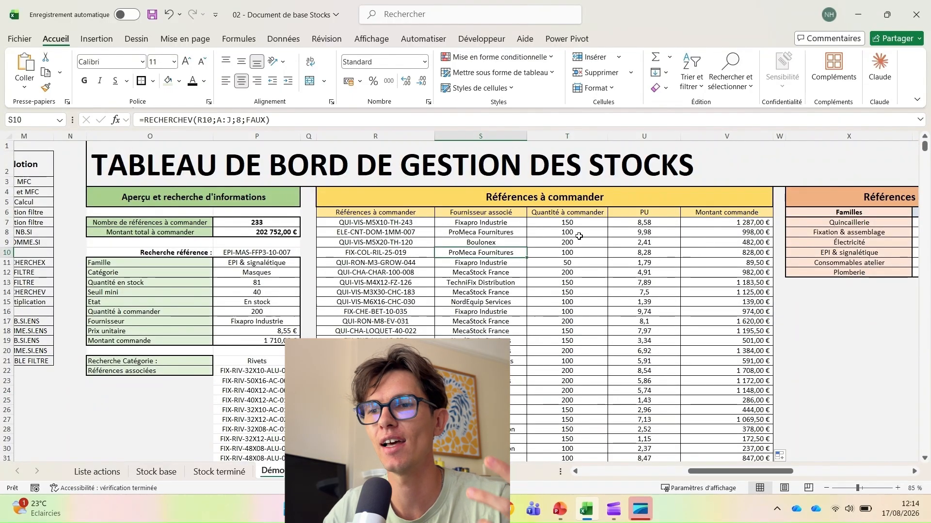
pyautogui.click(636, 292)
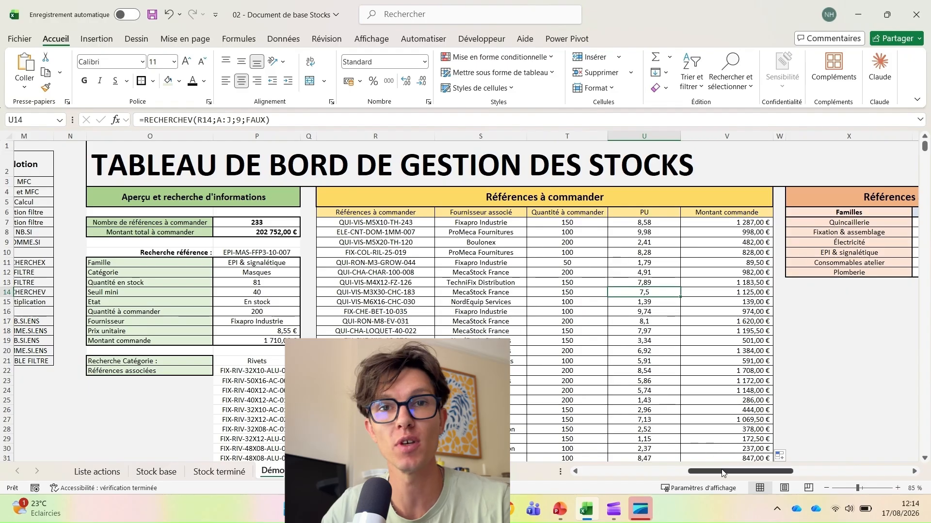
# Step: Check the sum of the Montant commande column against the Montant total à commander in P8
pyautogui.moveTo(722, 473); pyautogui.dragTo(684, 472)
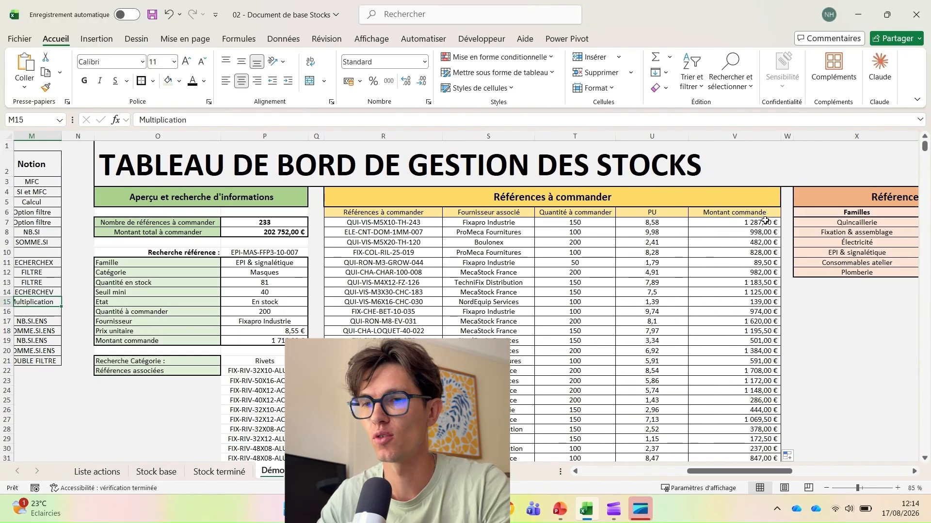
pyautogui.click(766, 223)
pyautogui.hotkey('ctrl', 'shift', 'Down')
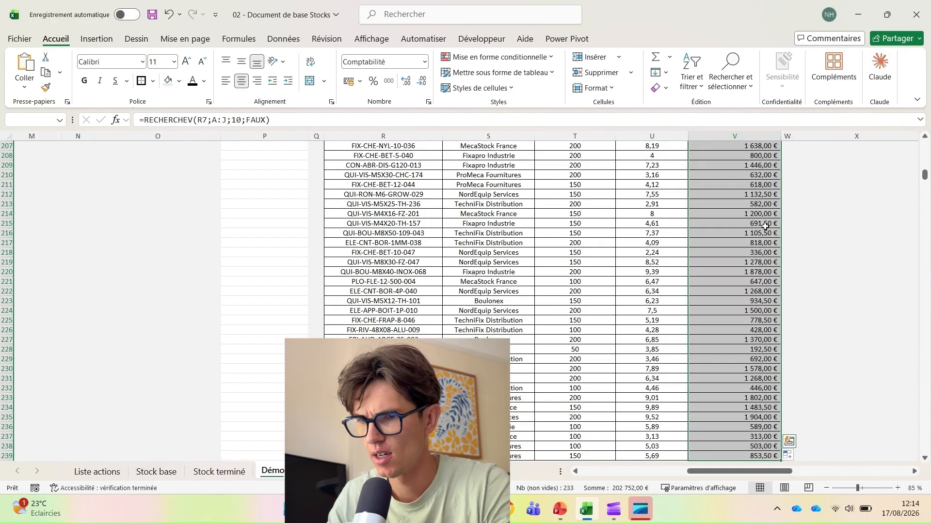
pyautogui.press('Up')
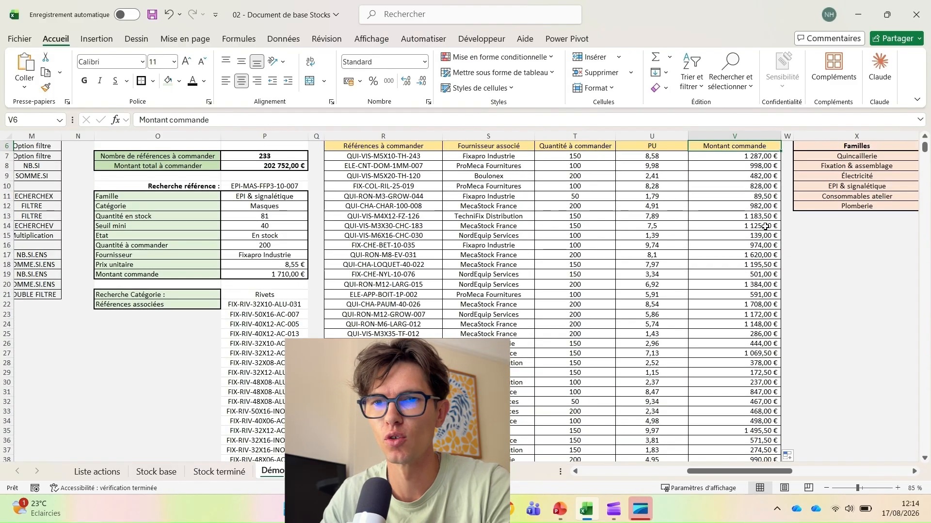
pyautogui.click(253, 167)
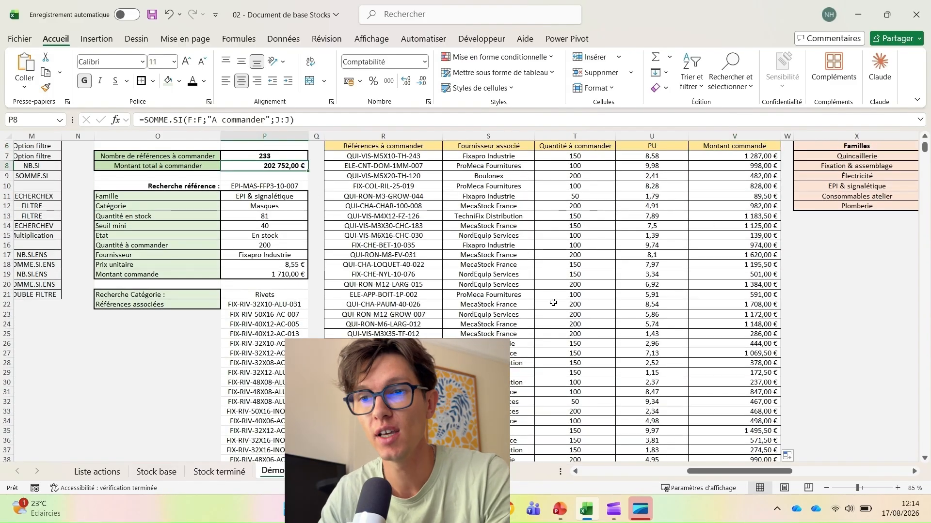
pyautogui.scroll(2, 539, 302)
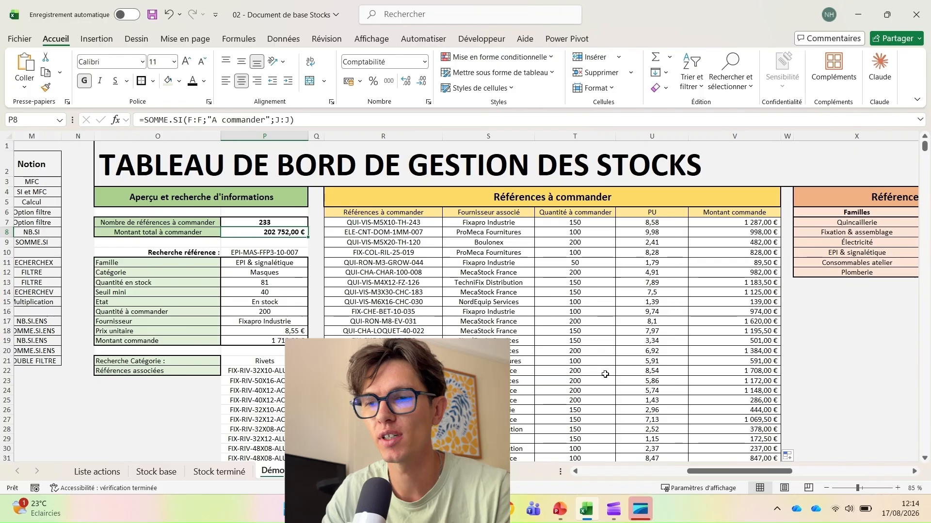
pyautogui.moveTo(722, 472); pyautogui.dragTo(648, 477)
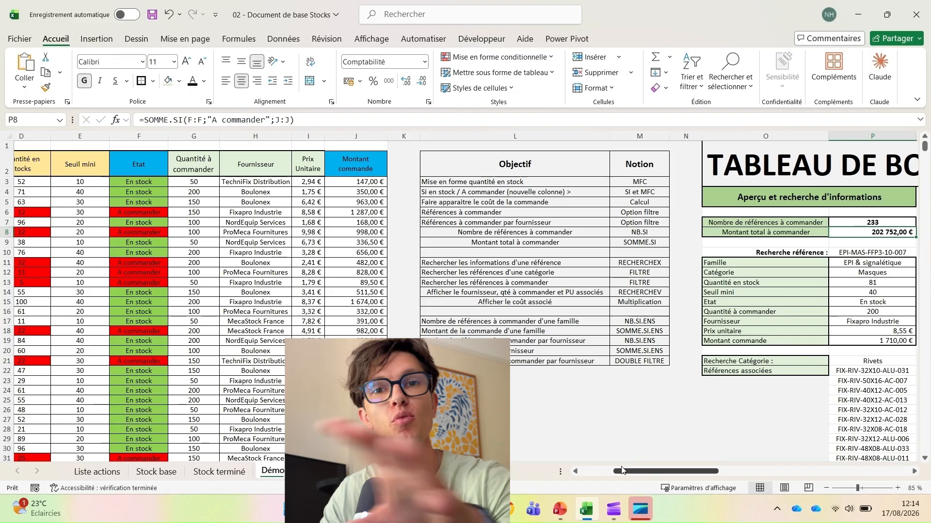
pyautogui.moveTo(645, 470); pyautogui.dragTo(587, 472)
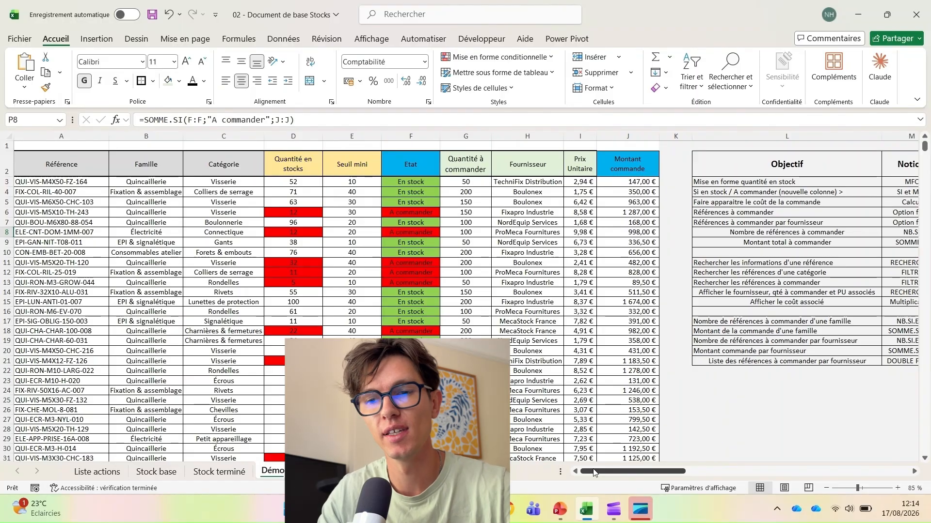
pyautogui.moveTo(595, 473); pyautogui.dragTo(601, 474)
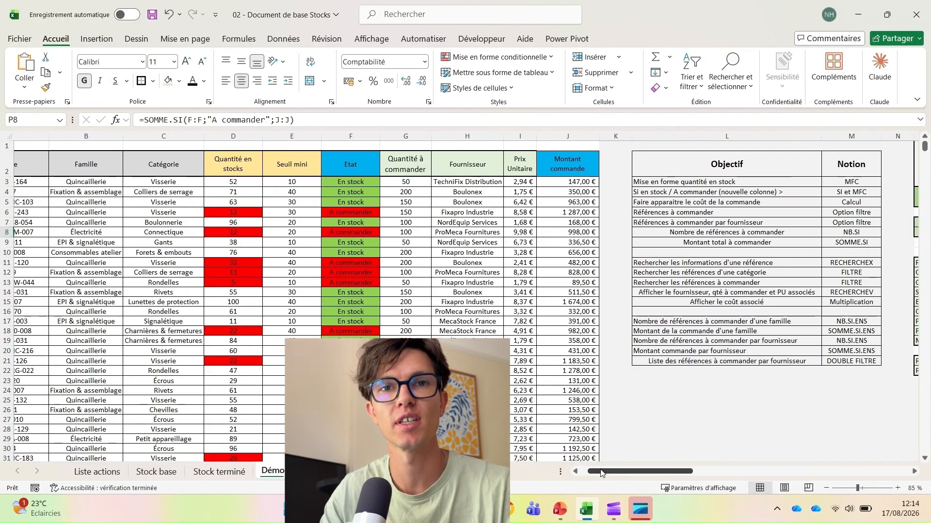